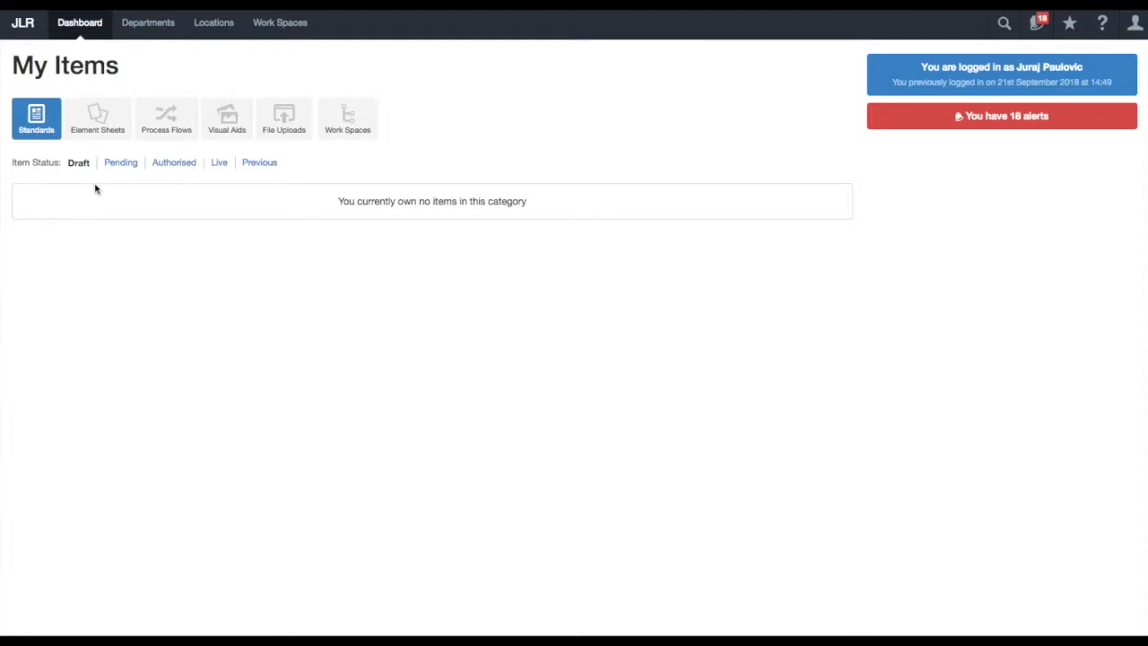
# Open the Paint - PAE process flow linked to the live COLLECTOIN SAMPLES PT standard.
pyautogui.click(219, 164)
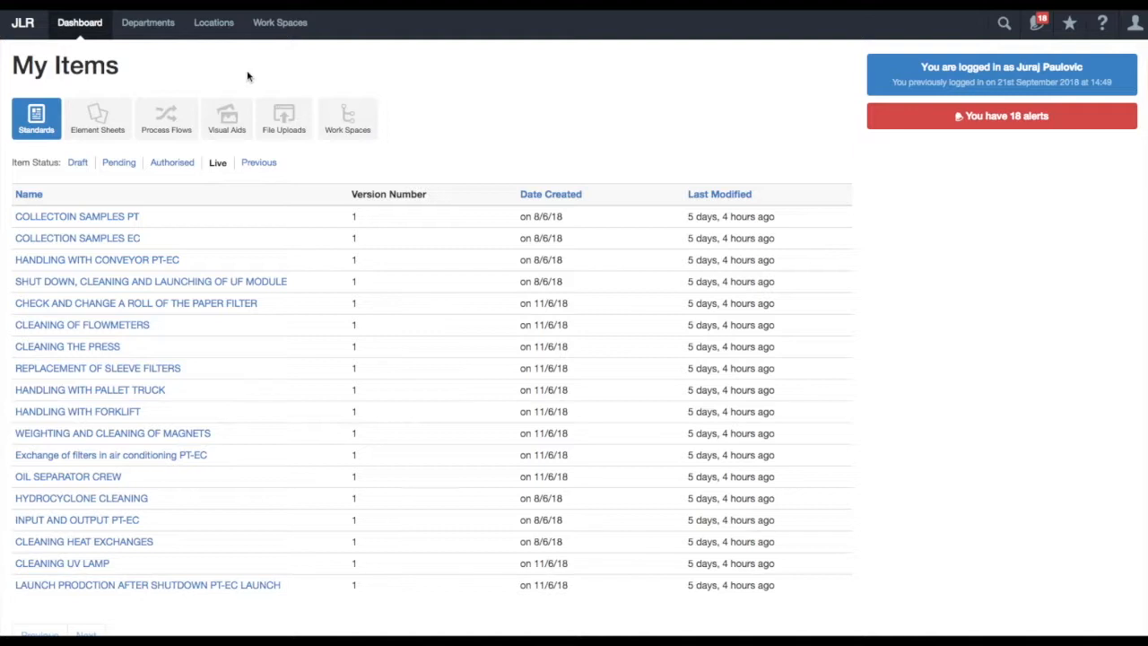
pyautogui.click(60, 216)
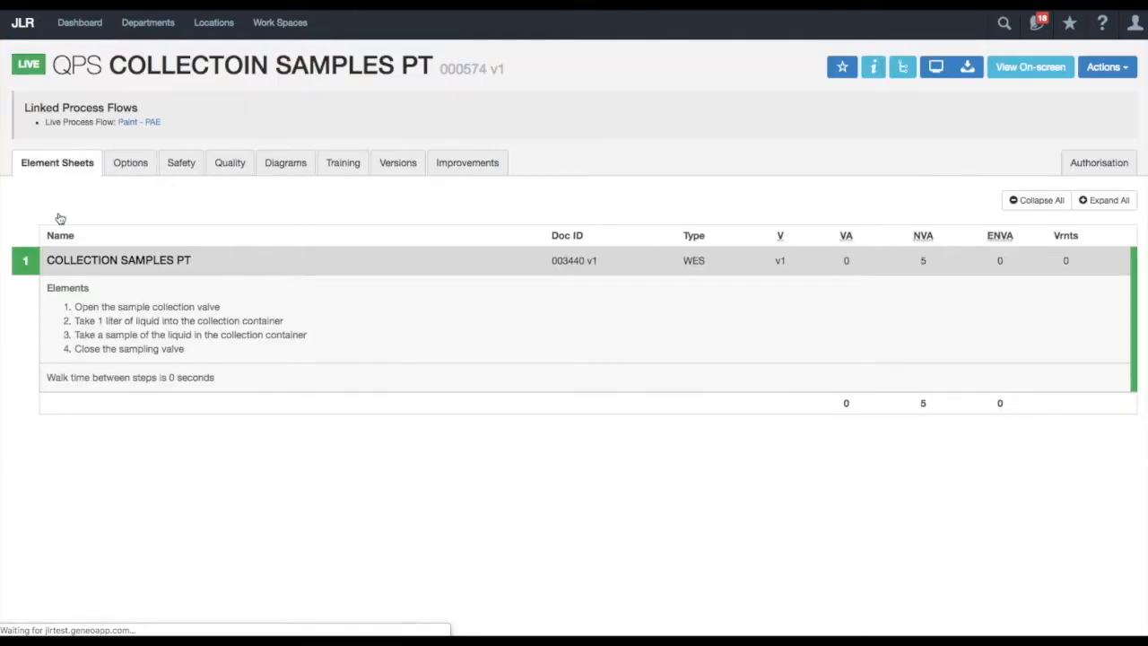
pyautogui.click(137, 123)
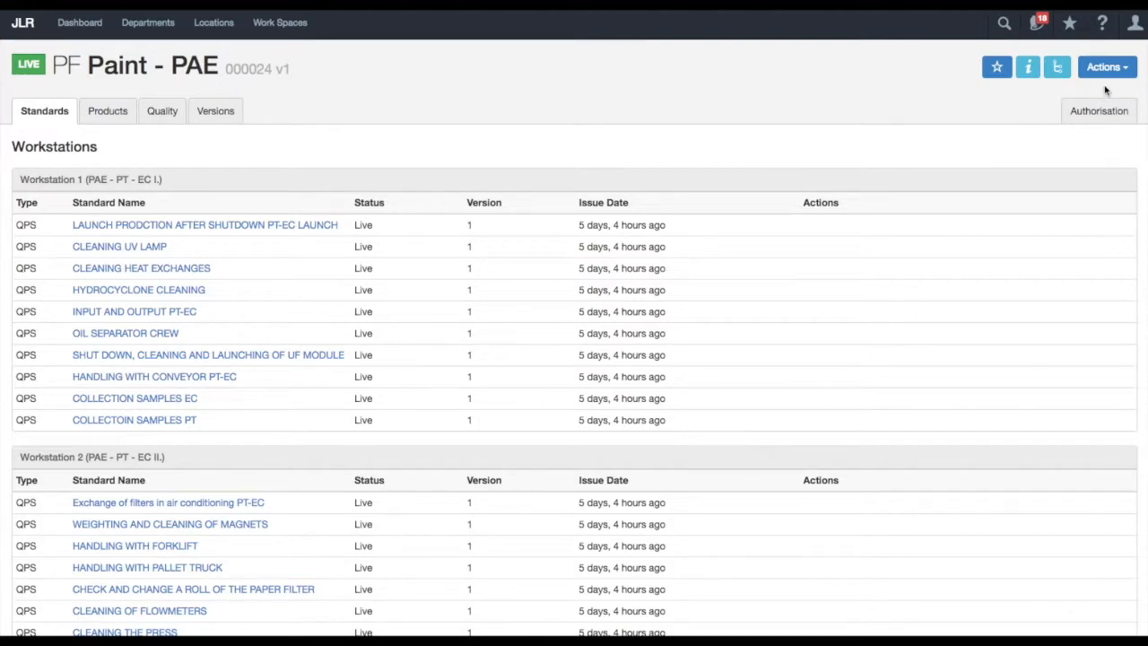
# Check the Paint - PAE process flow's document information and its location and department paths.
pyautogui.click(1029, 69)
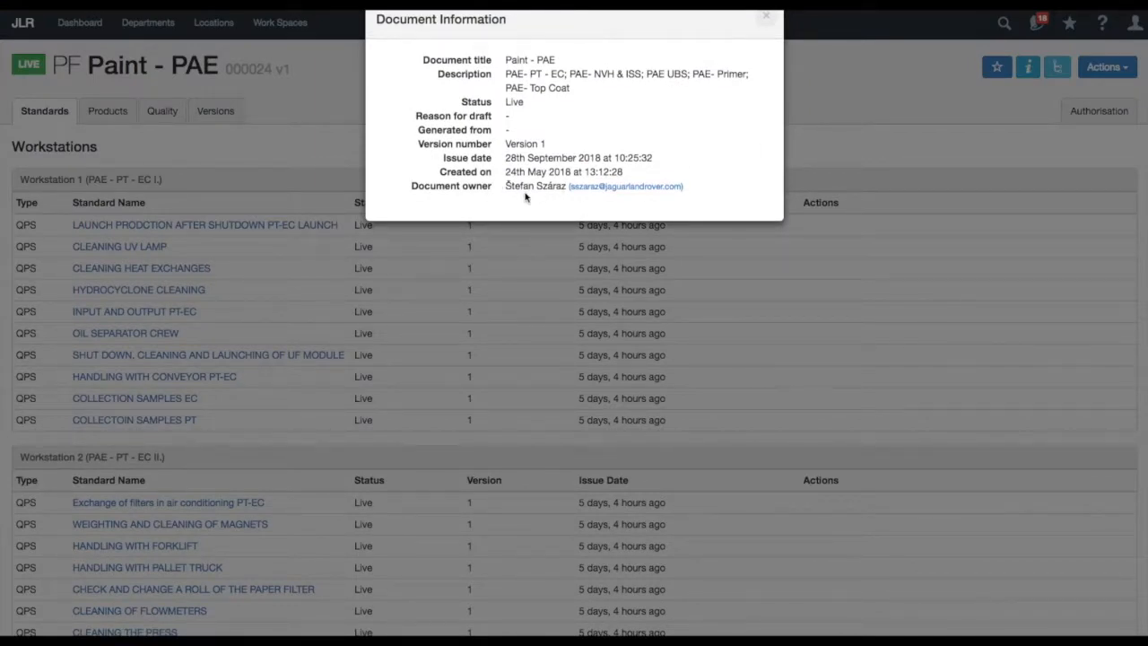
pyautogui.click(820, 145)
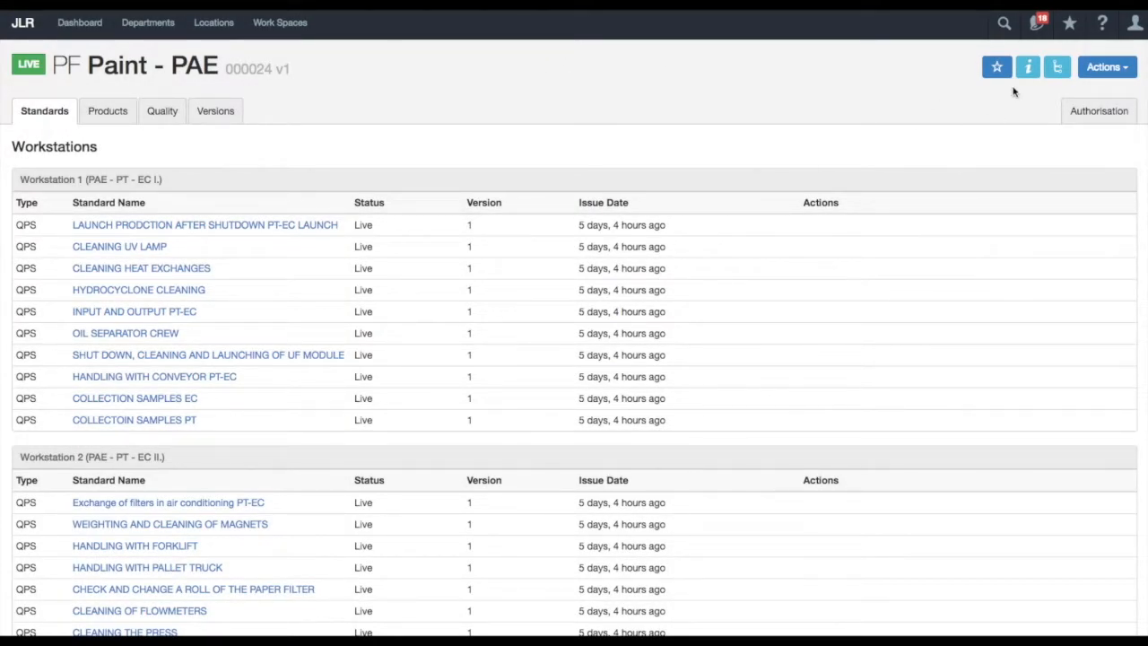
pyautogui.click(1056, 68)
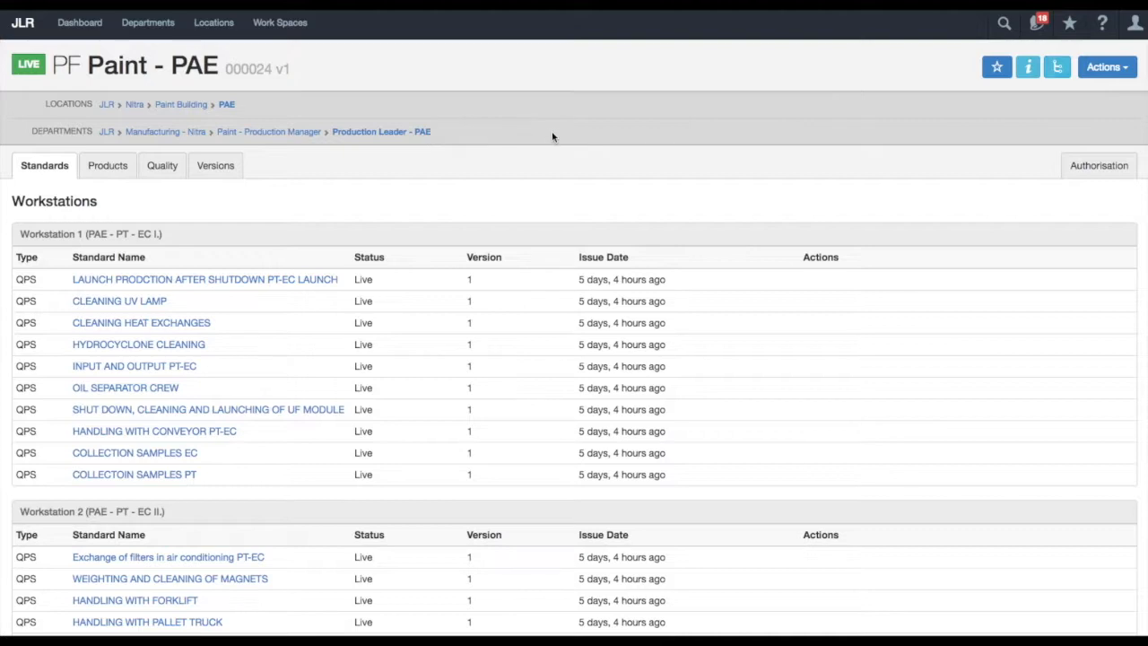
# Create a draft of the Paint - PAE process flow with the reason "To add some PPE because of a safety concern".
pyautogui.click(1104, 70)
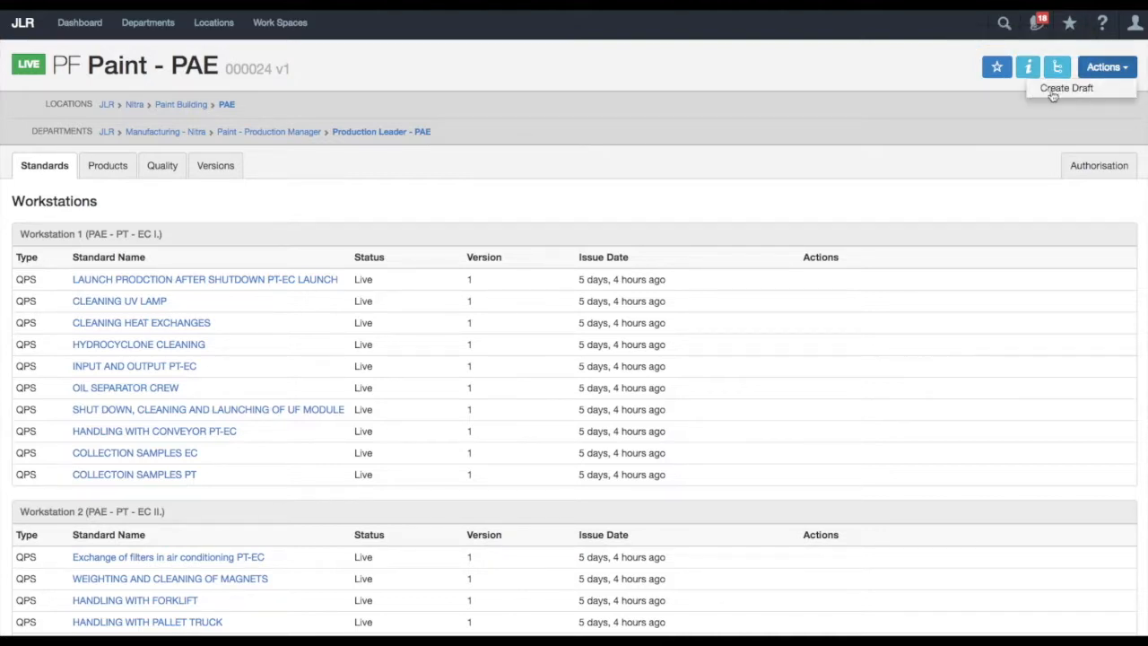
pyautogui.click(1066, 89)
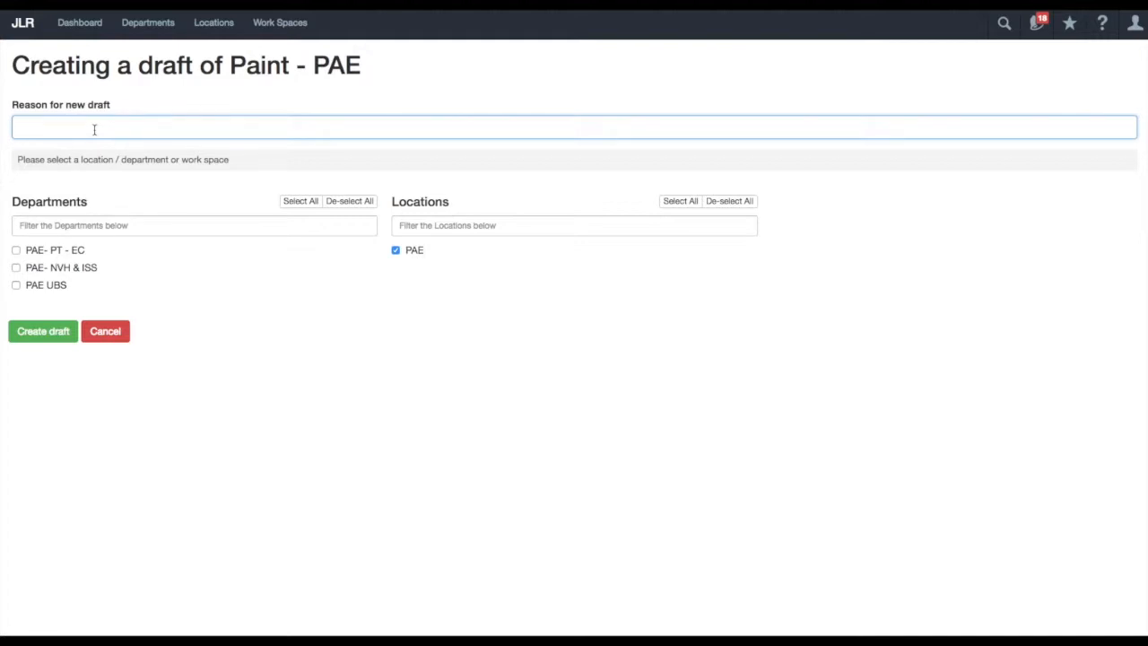
pyautogui.write('To add some PPE because of a safety concern')
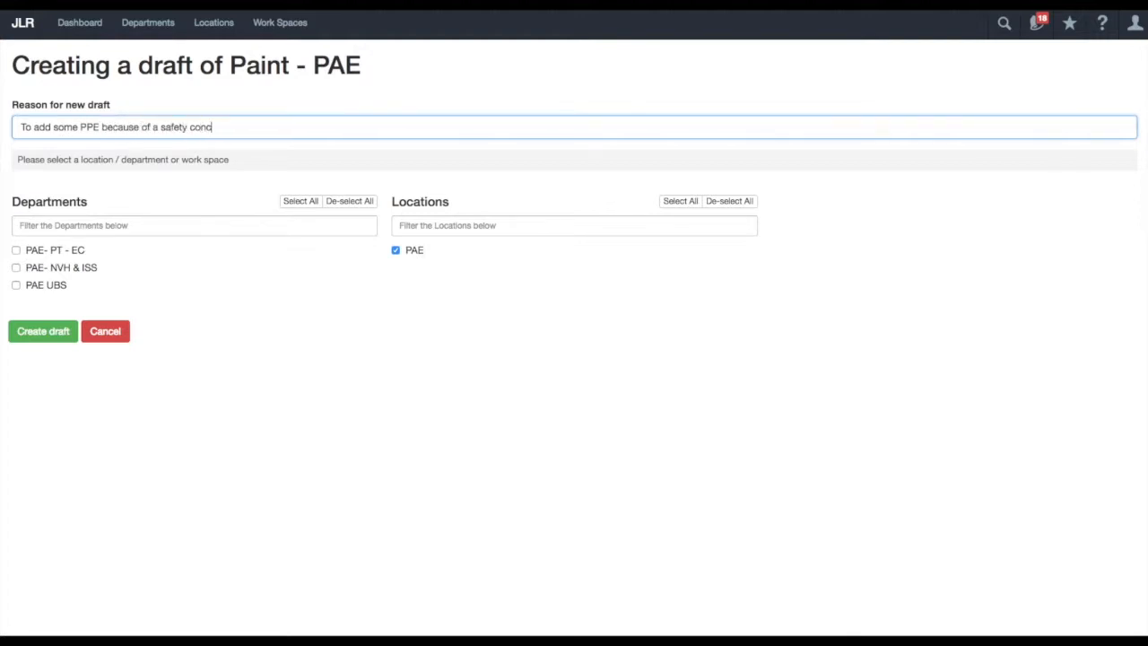
pyautogui.click(39, 333)
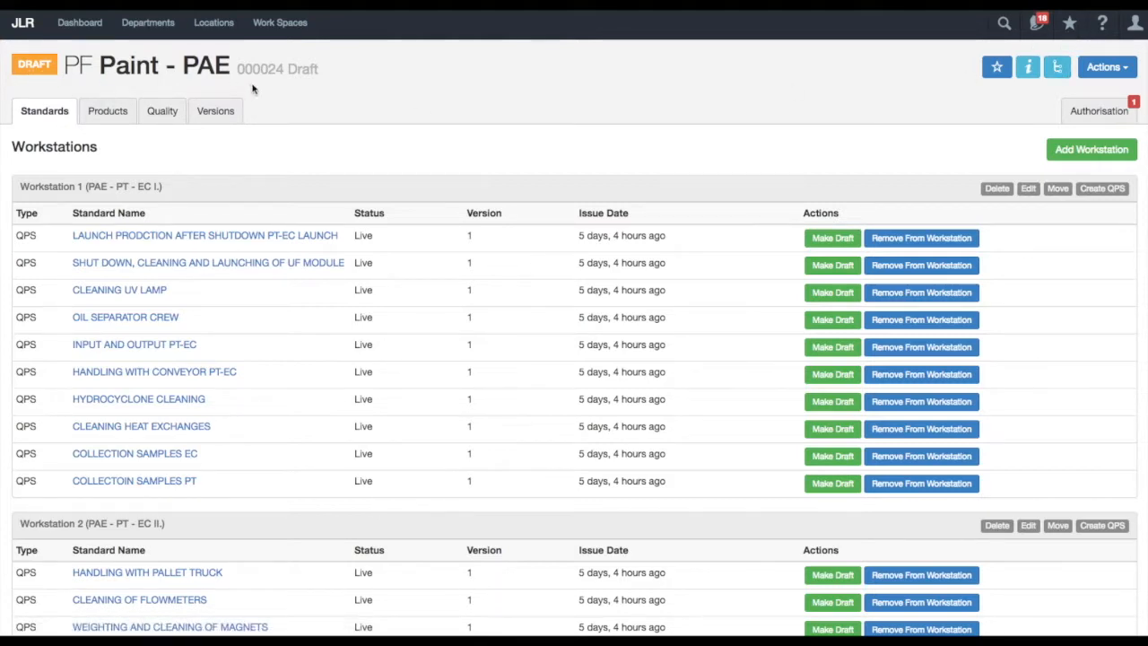
# Review the draft process flow's document number, workstation standards and location path.
pyautogui.moveTo(243, 69); pyautogui.dragTo(323, 72)
pyautogui.click(350, 76)
pyautogui.scroll(-5, 301, 302)
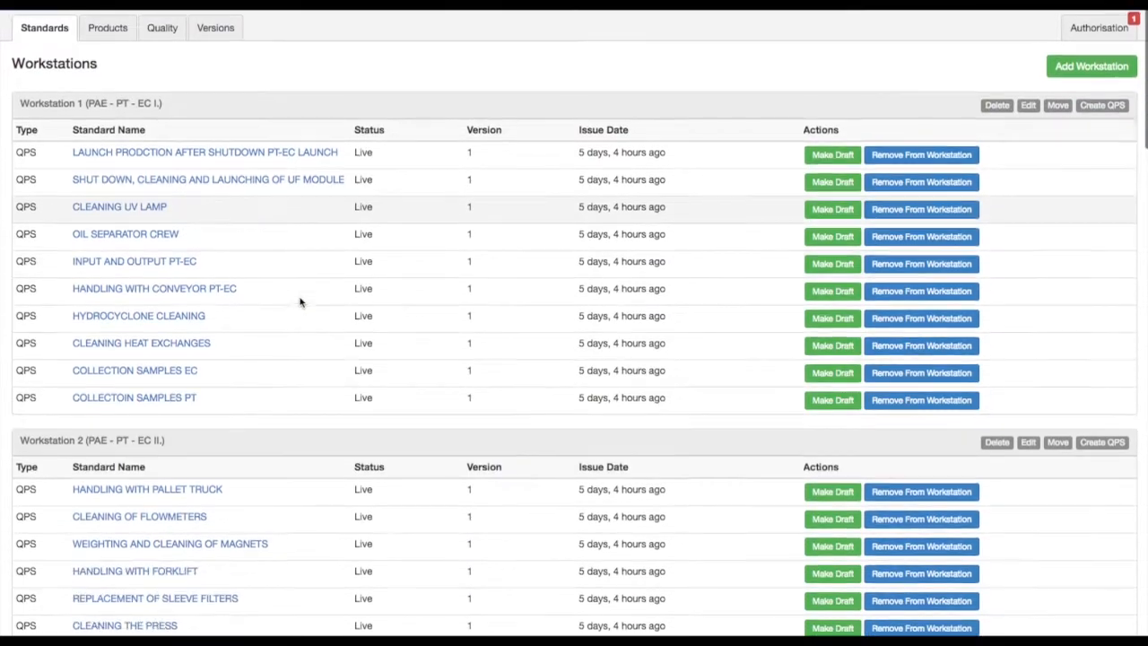
pyautogui.scroll(-13, 301, 303)
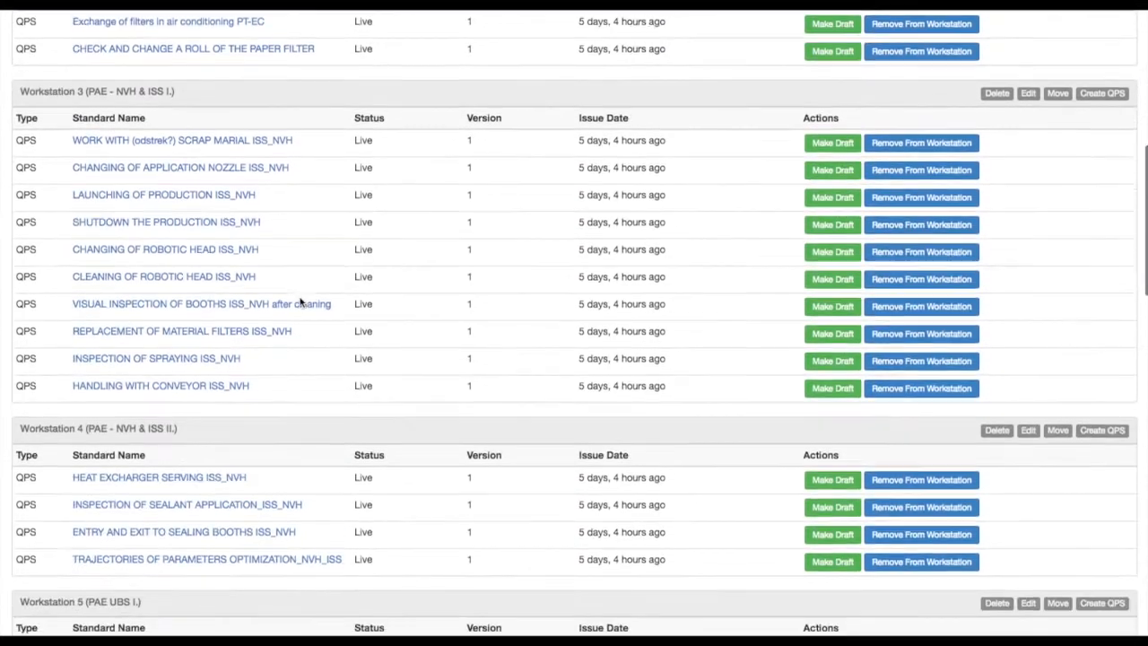
pyautogui.scroll(18, 301, 304)
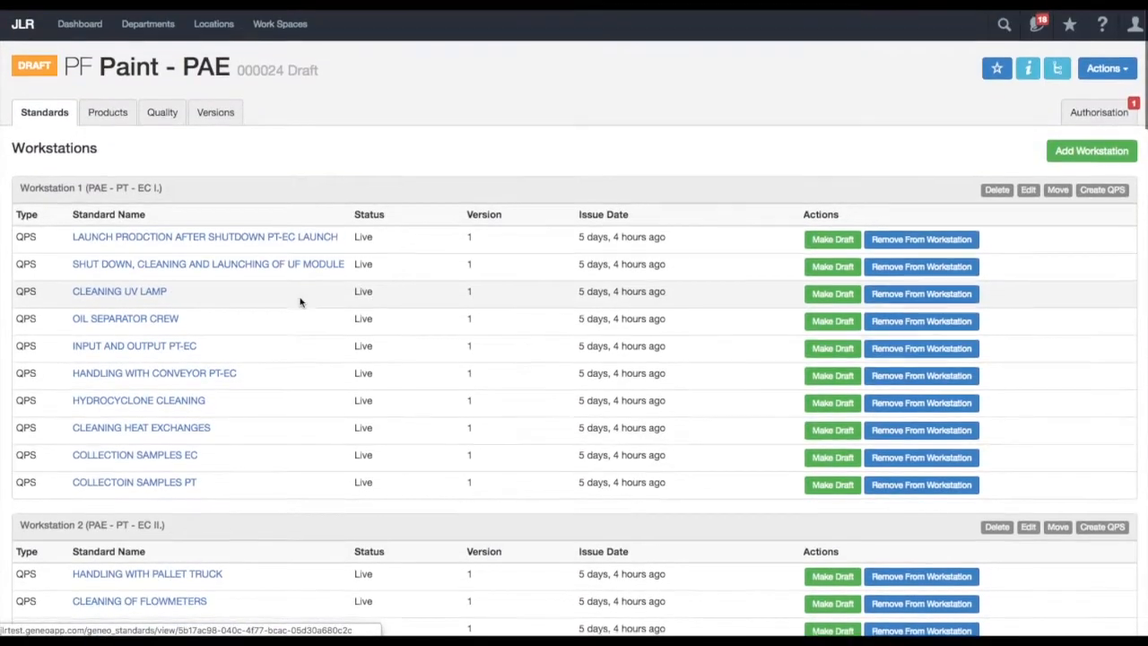
pyautogui.click(1058, 69)
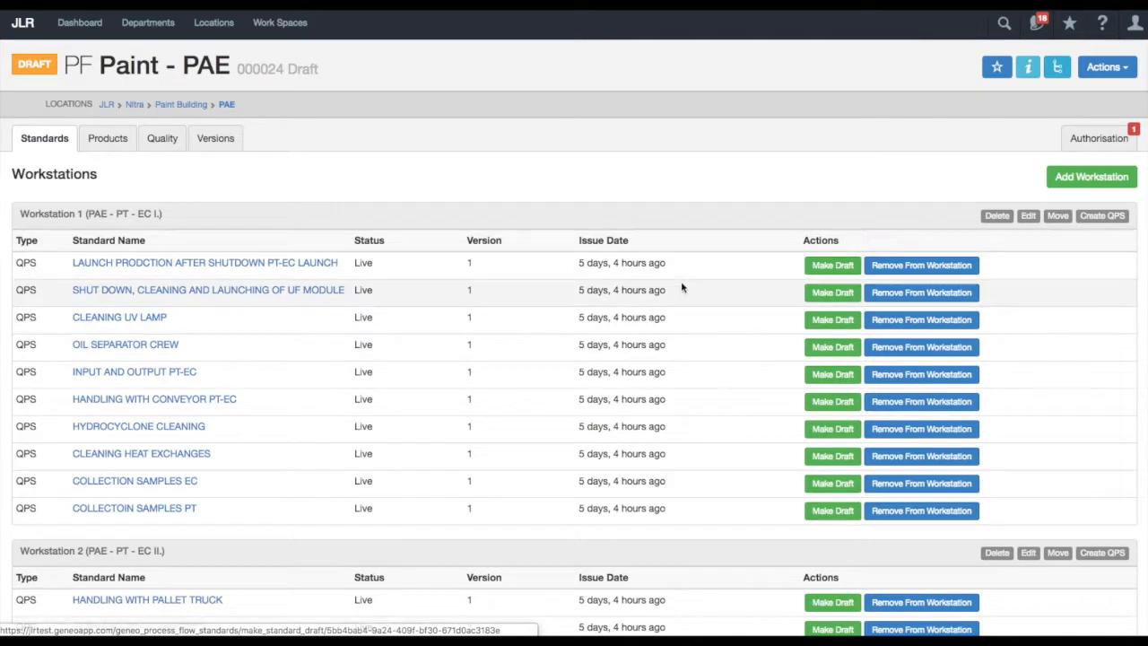
# Create a draft of the CLEANING UV LAMP standard with the reason "To add PPE due to a safety concern".
pyautogui.click(836, 323)
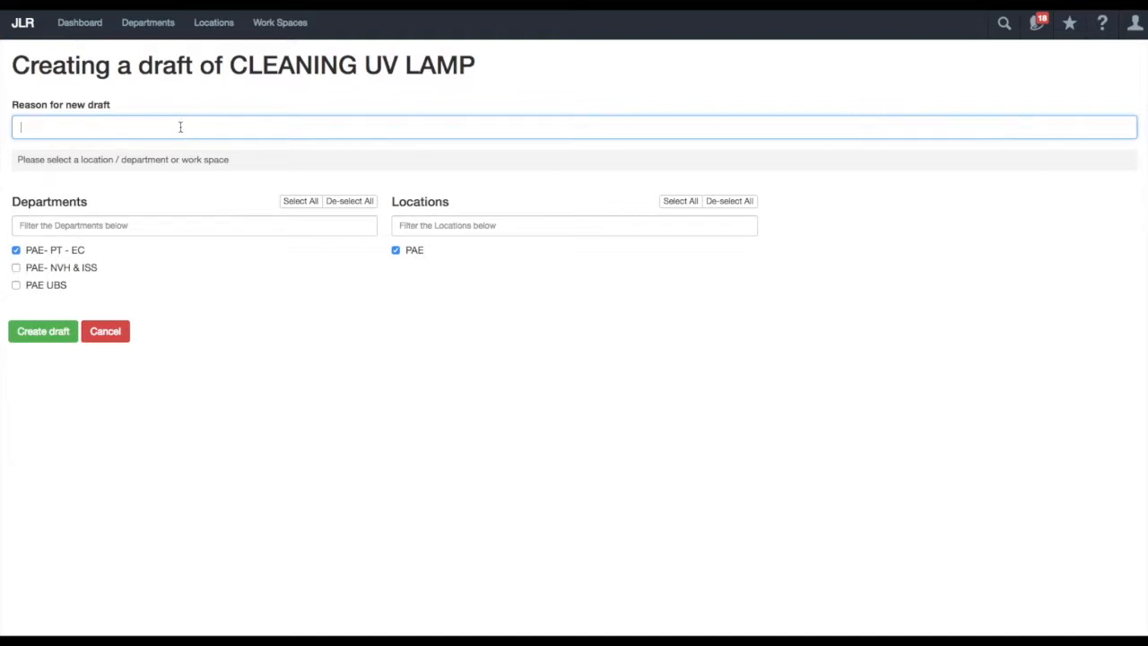
pyautogui.write('add PPE due to a safety concern')
pyautogui.click(41, 332)
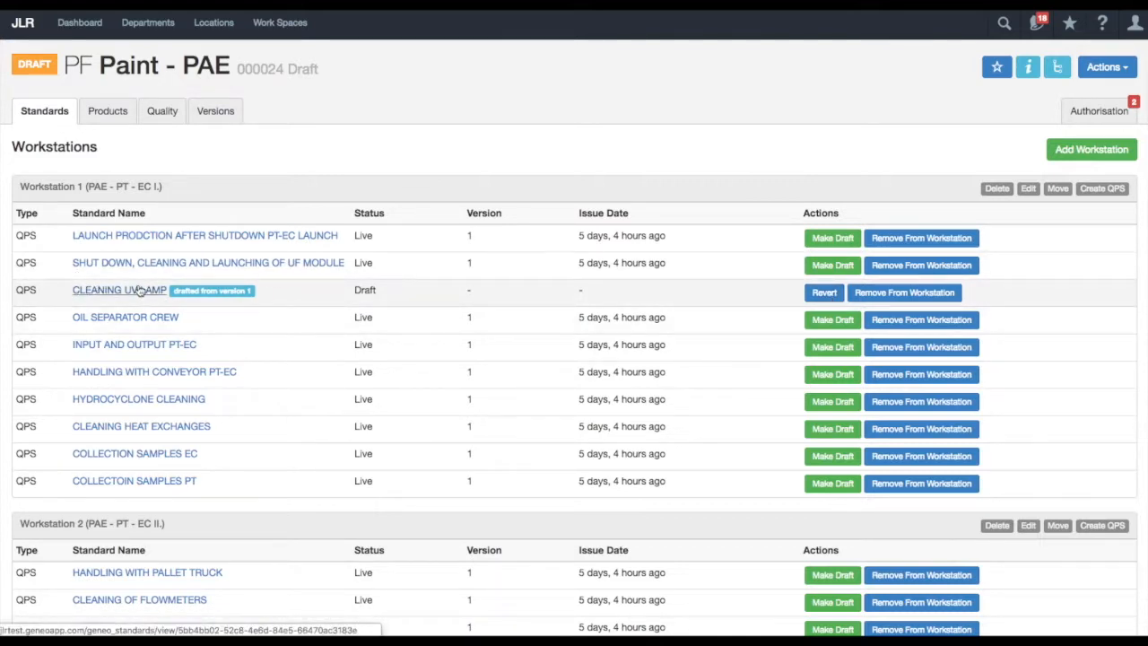
# Add Harness/Popruh to the safety equipment of the draft CLEANING UV LAMP standard.
pyautogui.click(108, 293)
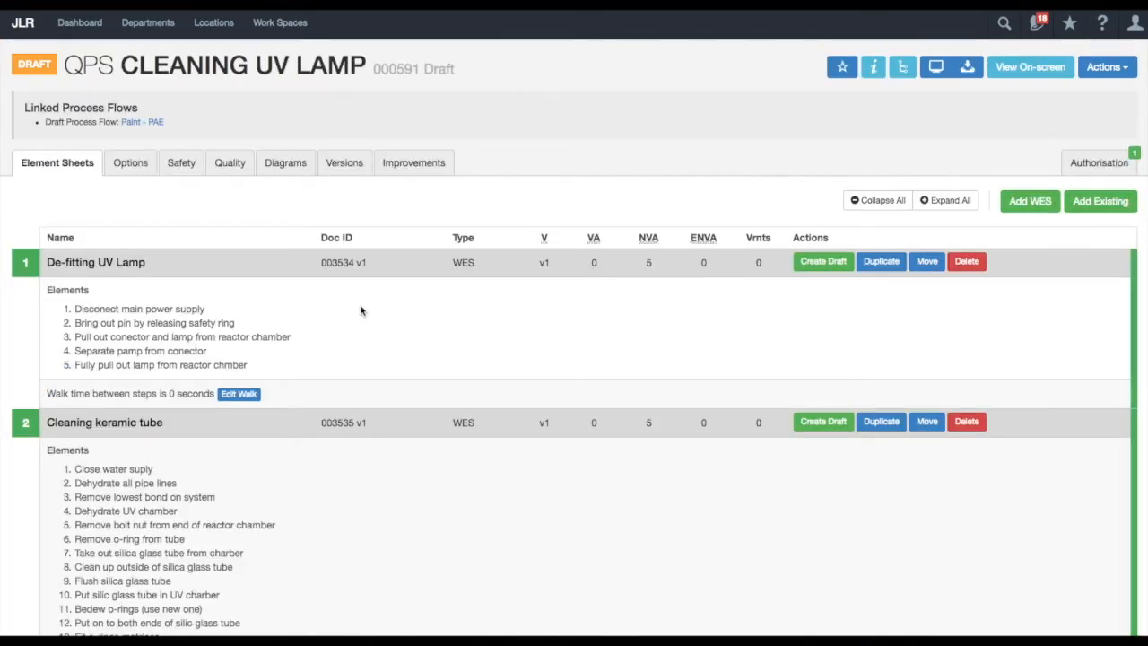
pyautogui.click(183, 165)
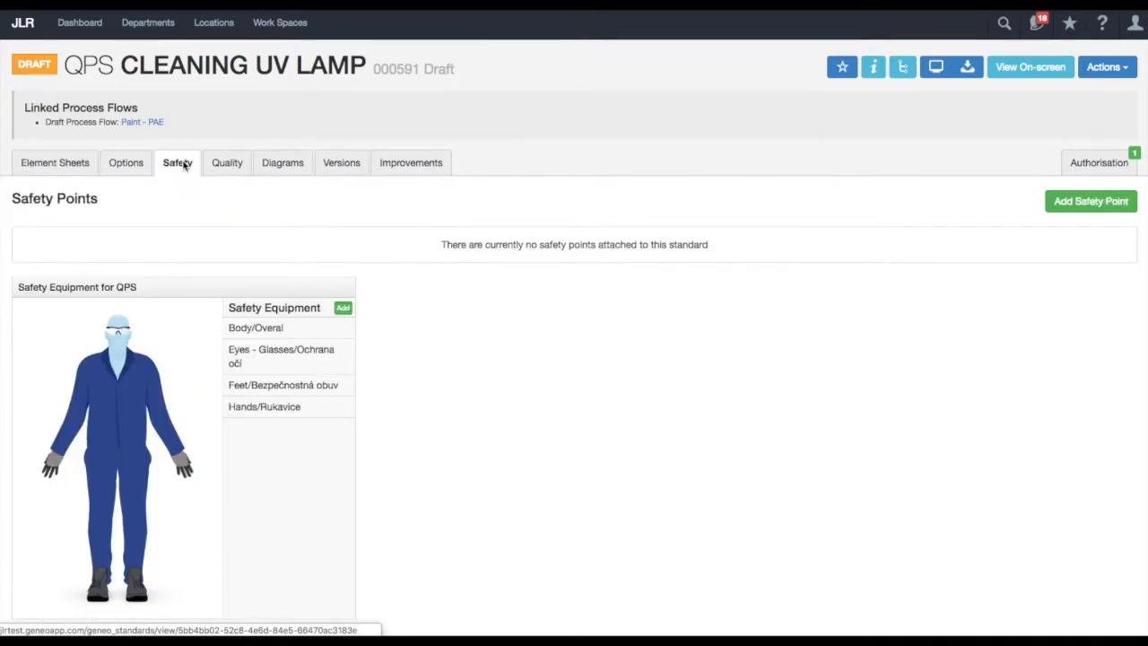
pyautogui.click(345, 309)
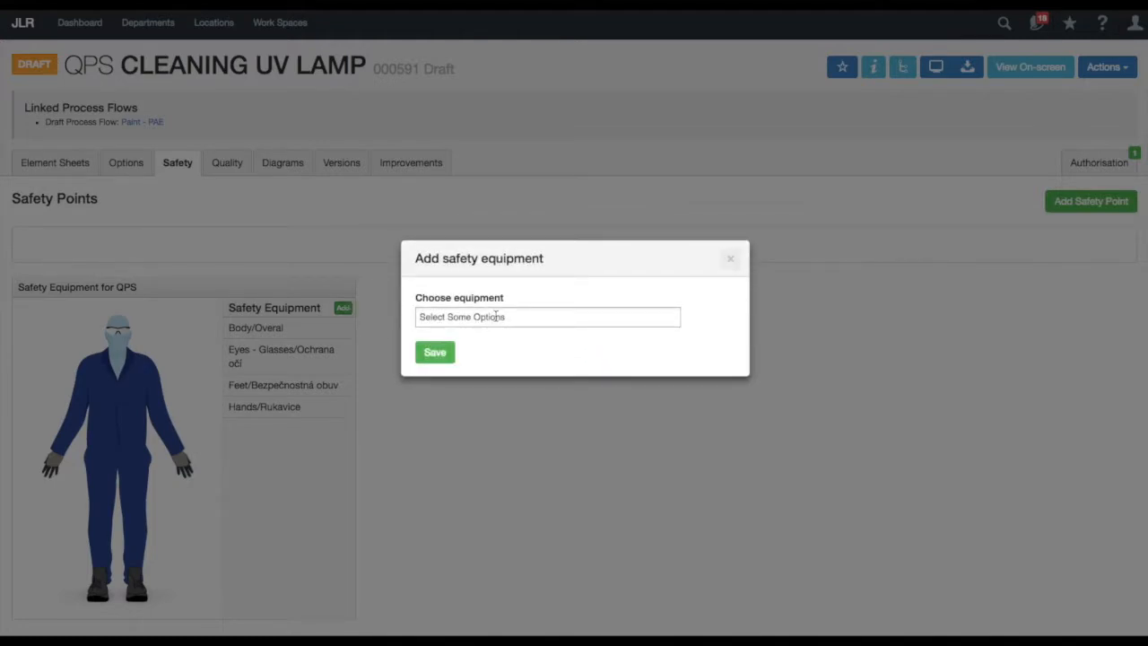
pyautogui.click(496, 316)
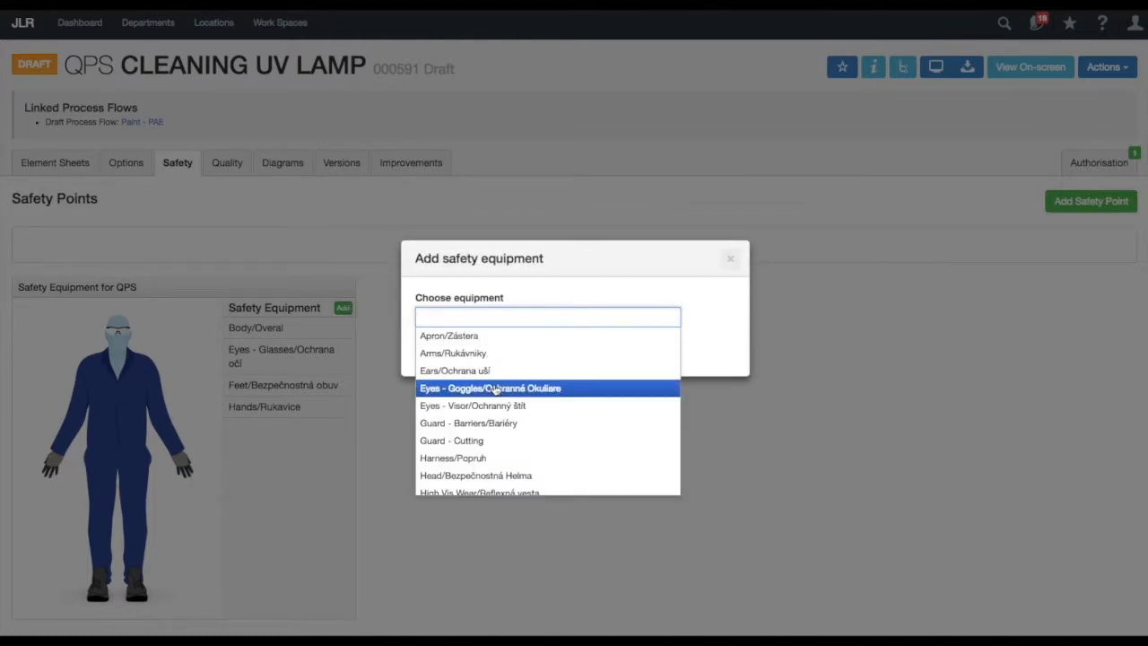
pyautogui.click(475, 458)
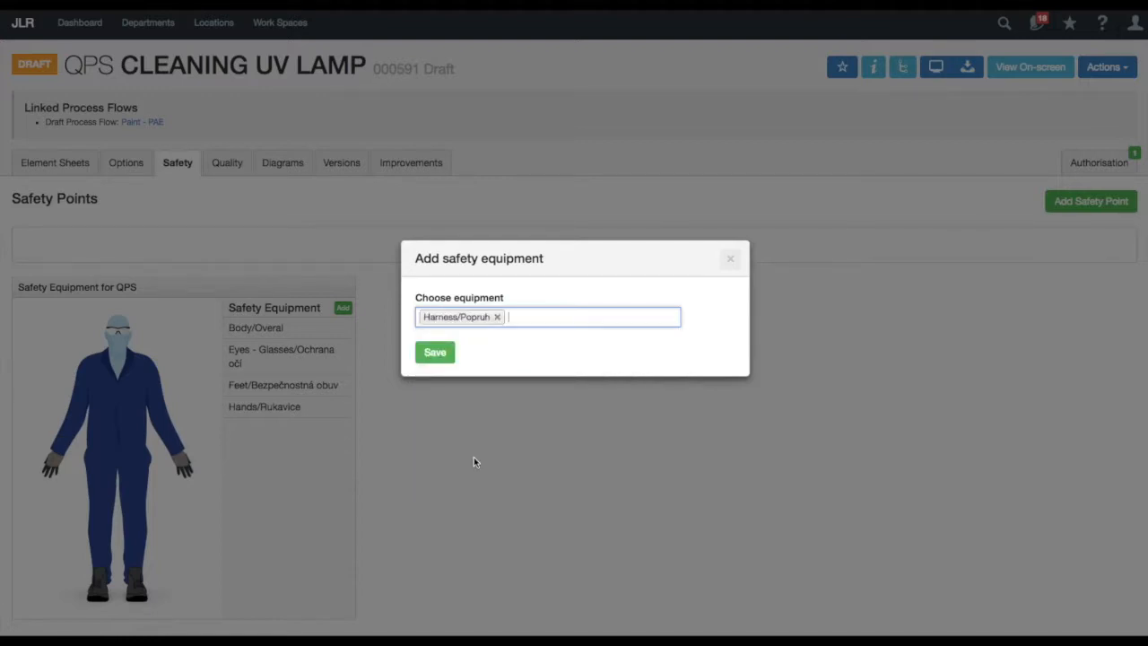
pyautogui.click(435, 353)
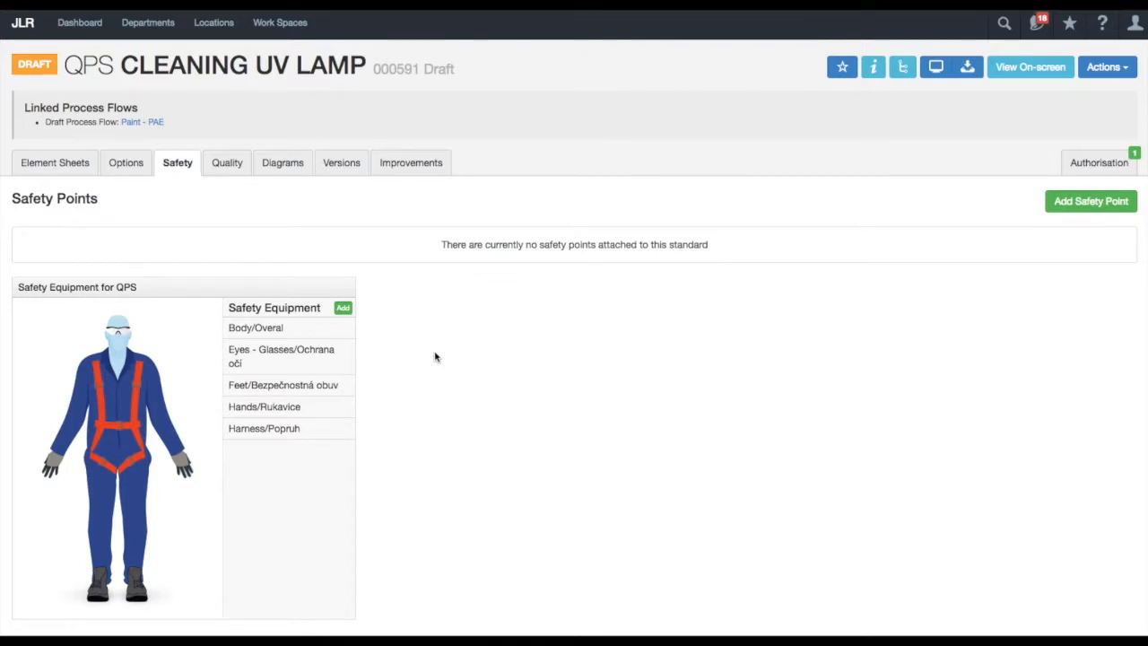
# Create a draft of the De-fitting UV Lamp element sheet with the reason "To add PPE due to a safety concern".
pyautogui.click(61, 165)
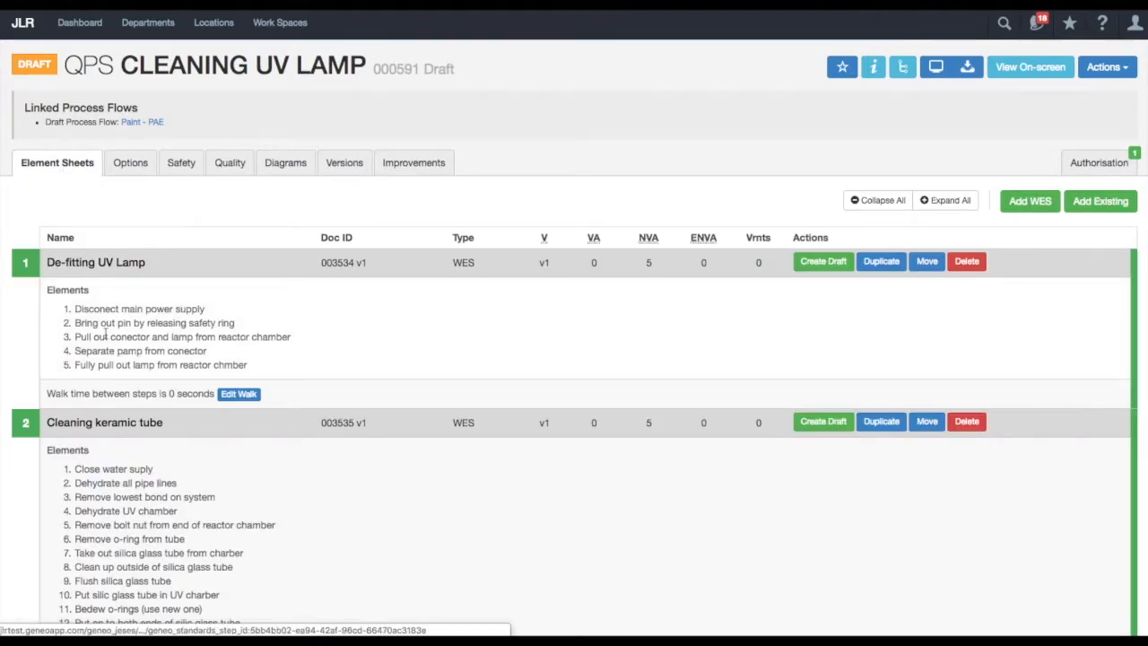
pyautogui.click(825, 262)
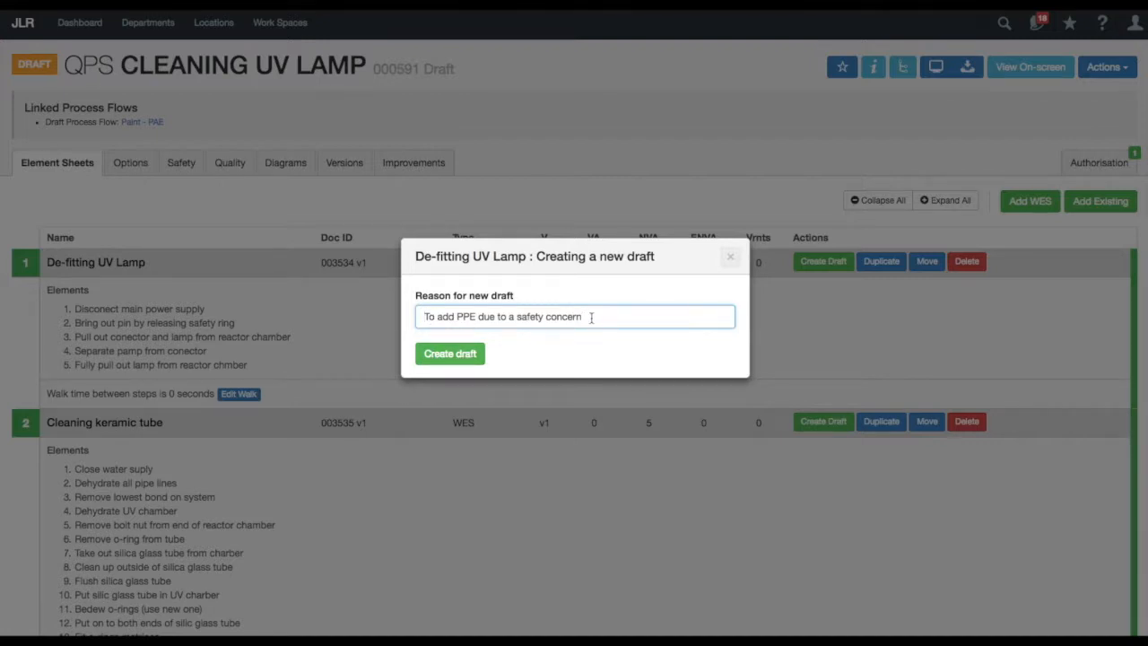
pyautogui.click(456, 354)
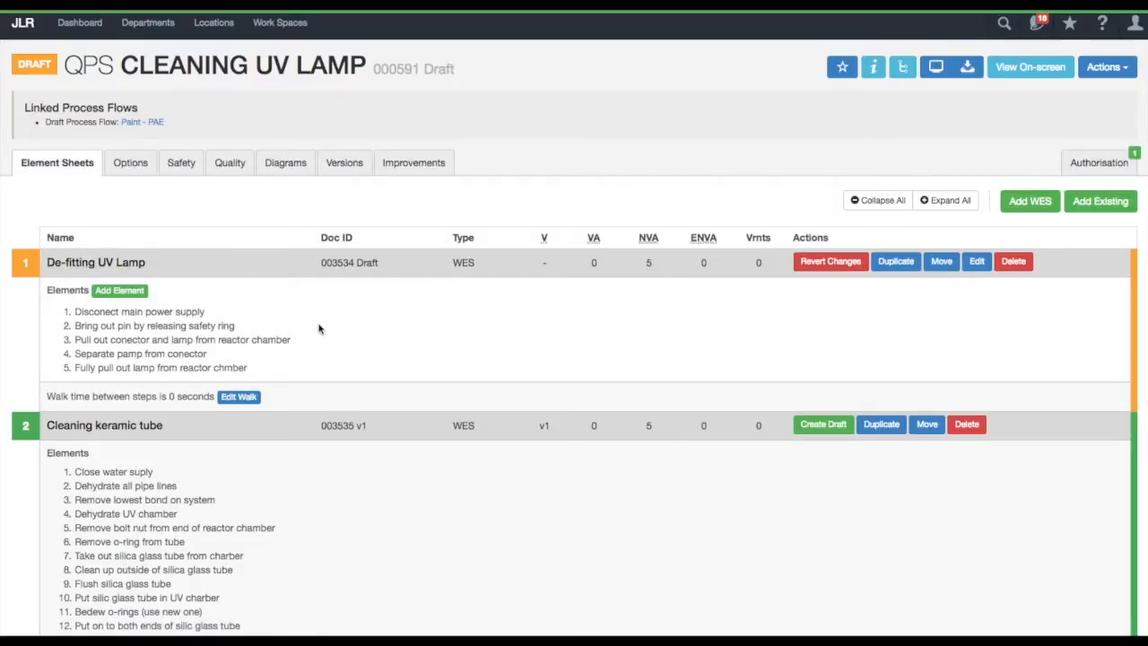
# Look over the elements of the draft De-fitting UV Lamp sheet and return to the CLEANING UV LAMP standard.
pyautogui.click(105, 255)
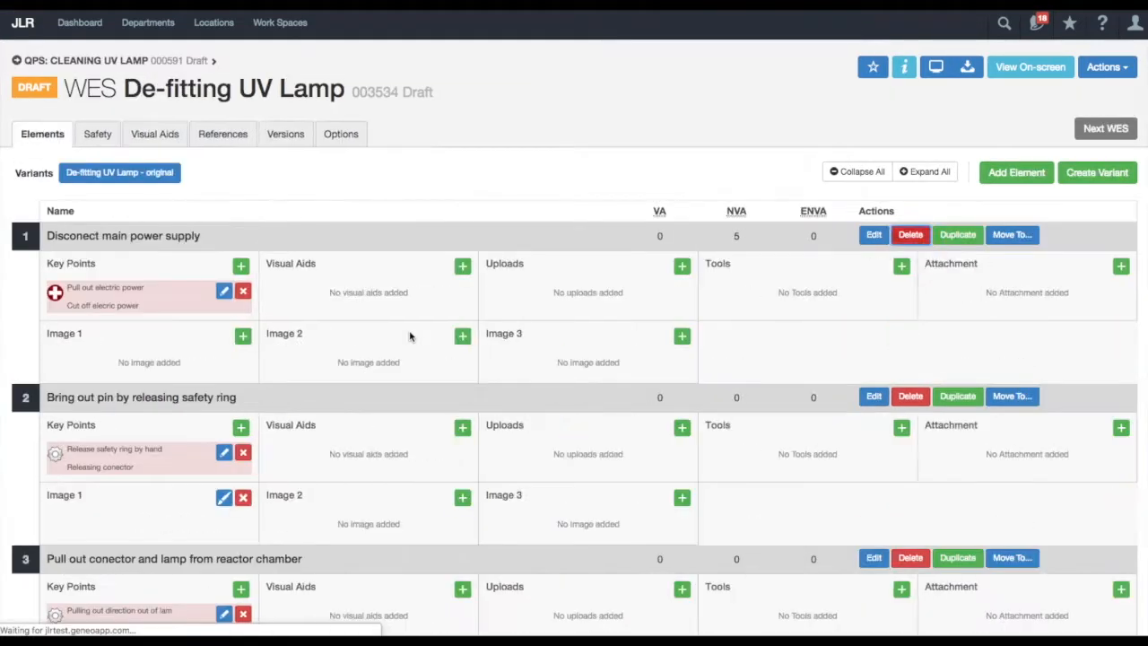
pyautogui.scroll(-5, 410, 336)
pyautogui.scroll(5, 410, 336)
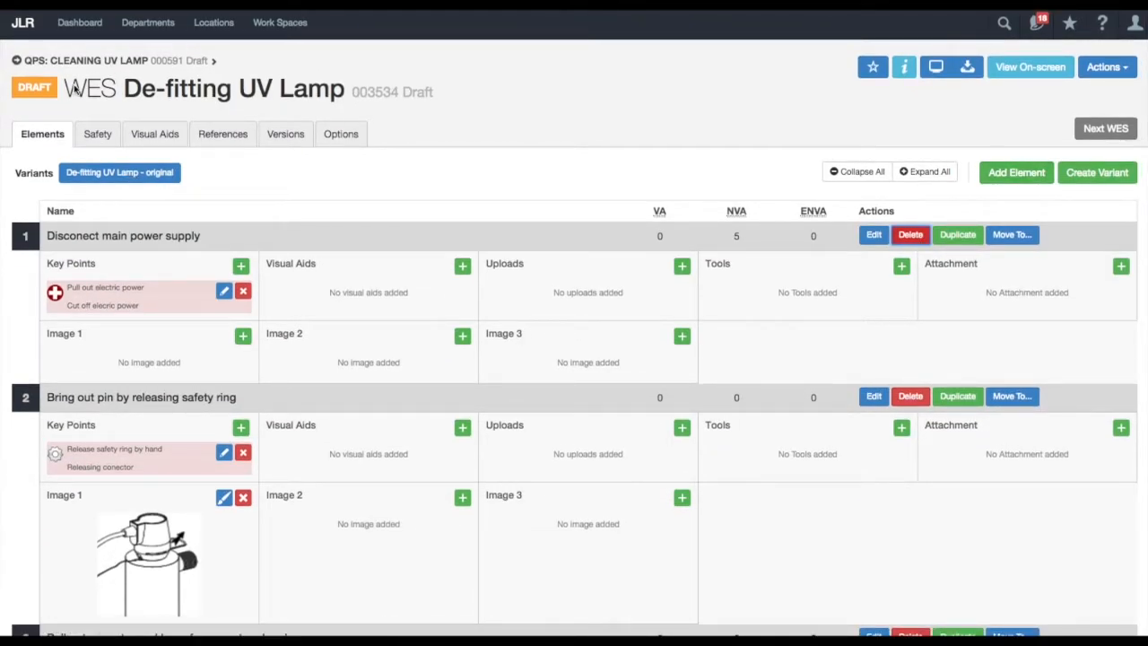
pyautogui.click(92, 60)
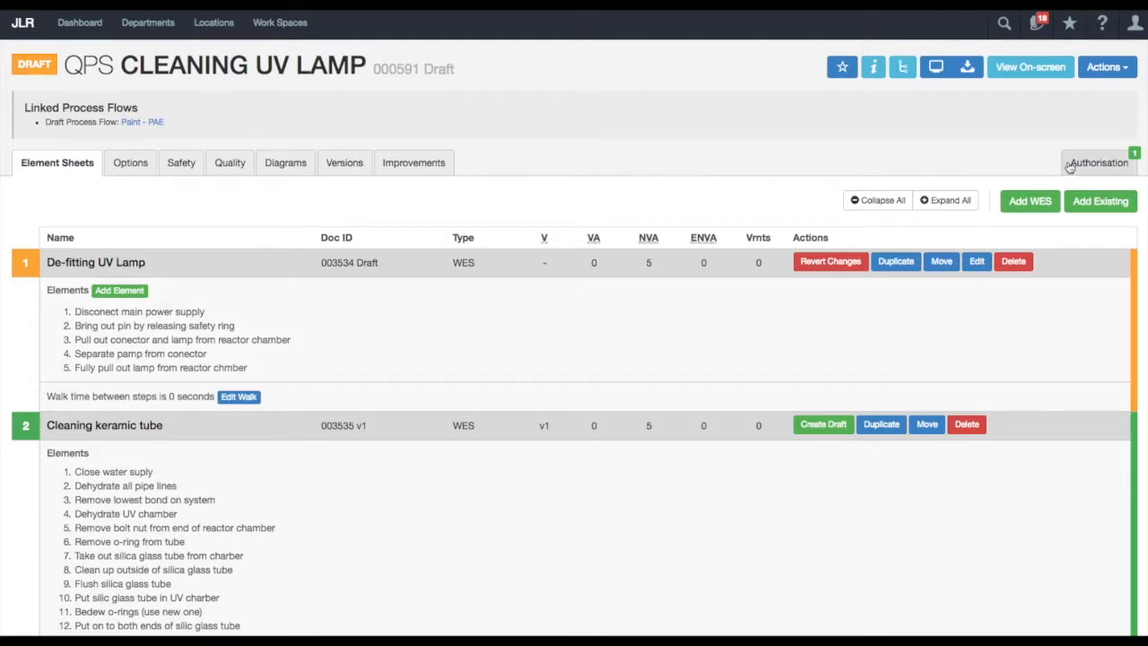
# Review the CLEANING UV LAMP draft's authorisation details and the reasons listed under its document changes.
pyautogui.click(1096, 166)
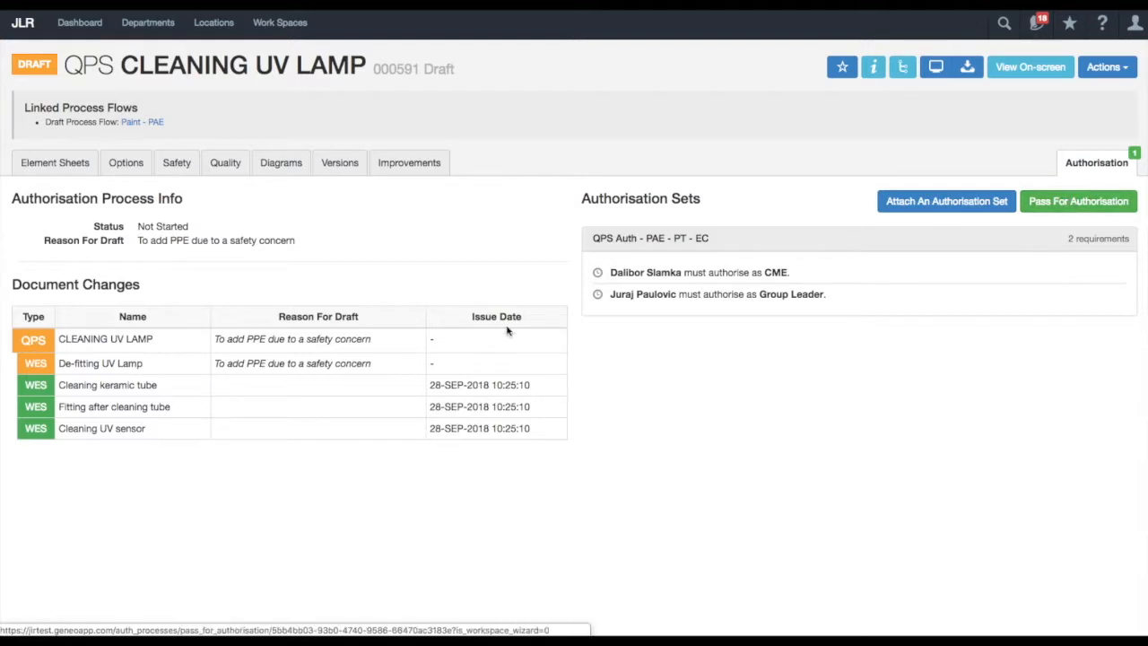
pyautogui.moveTo(374, 347); pyautogui.dragTo(213, 342)
pyautogui.click(382, 368)
pyautogui.moveTo(382, 368); pyautogui.dragTo(216, 363)
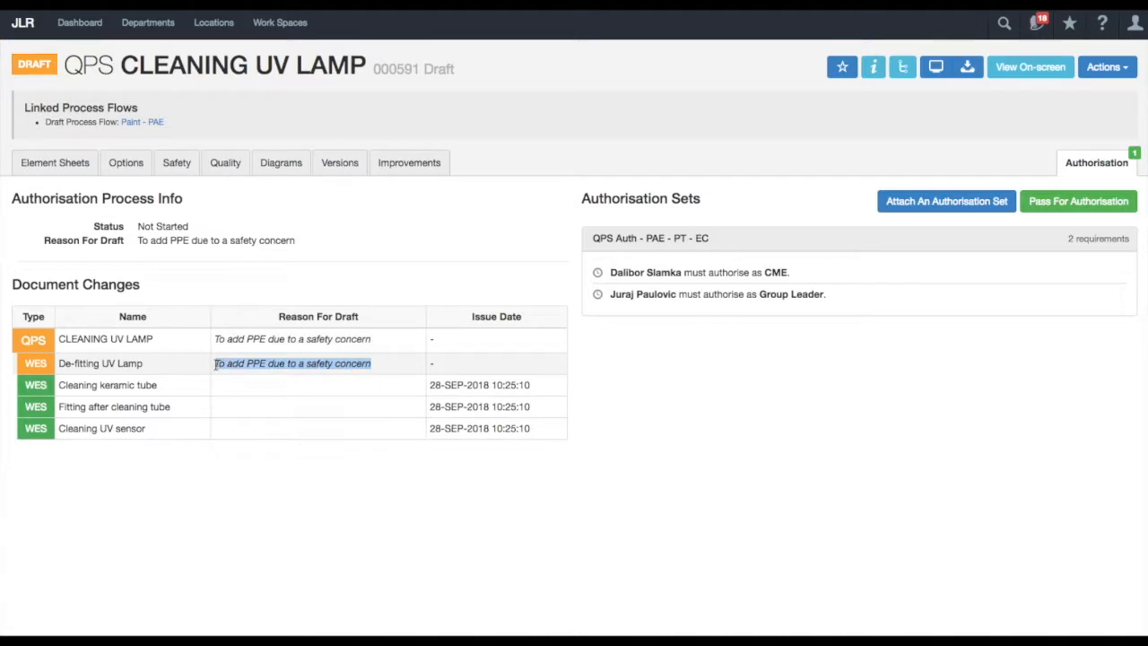
pyautogui.click(659, 384)
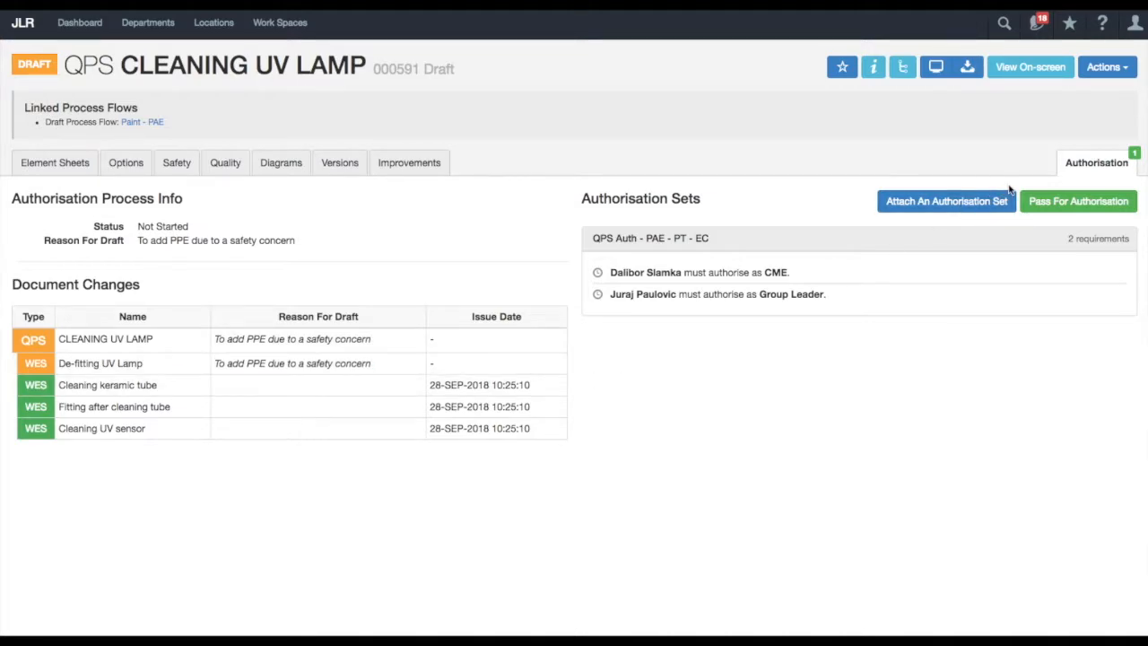
# Pass the CLEANING UV LAMP draft for authorisation with the change notes "PPE added to the QPS".
pyautogui.click(1058, 203)
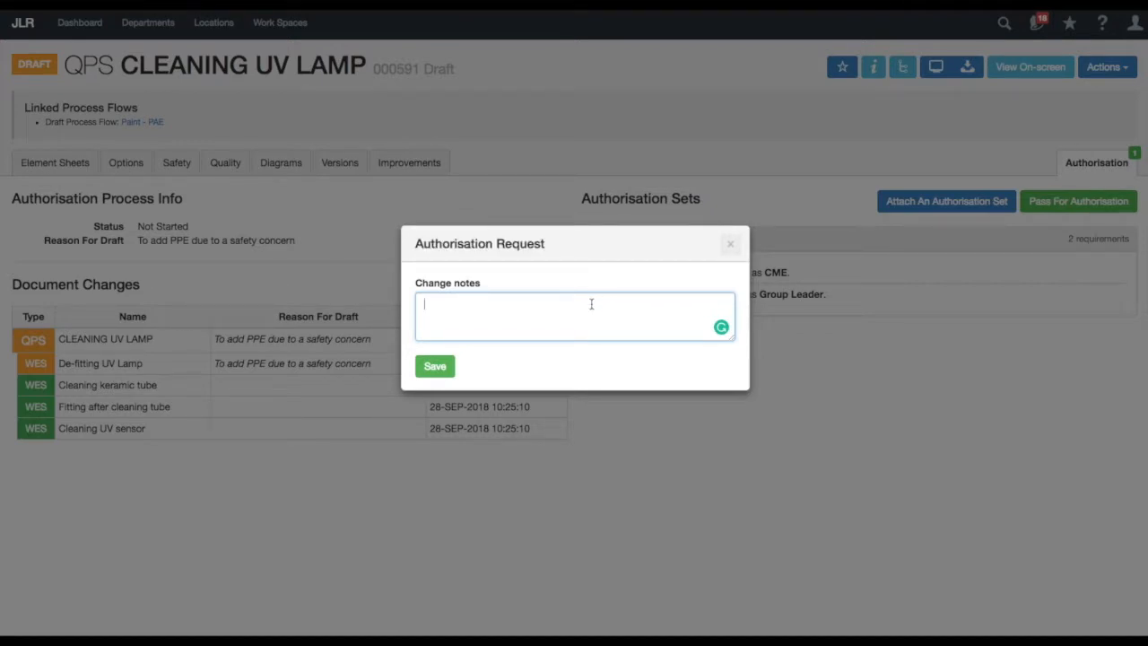
pyautogui.write('PPe added to the QPS')
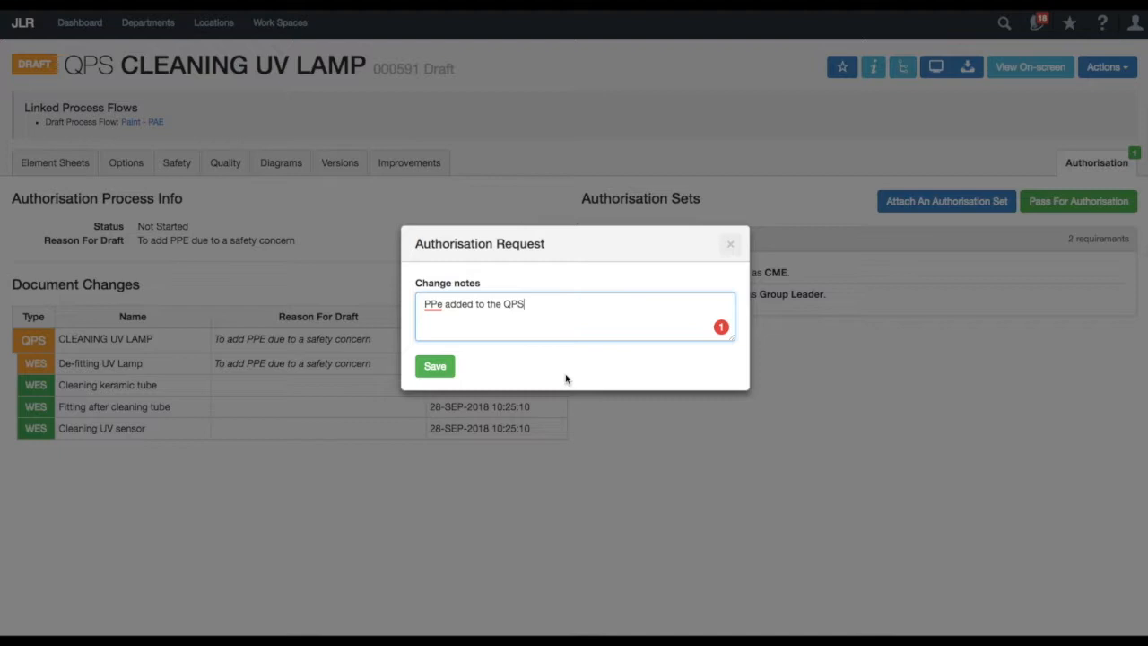
pyautogui.click(443, 305)
pyautogui.press('BackSpace')
pyautogui.write('E')
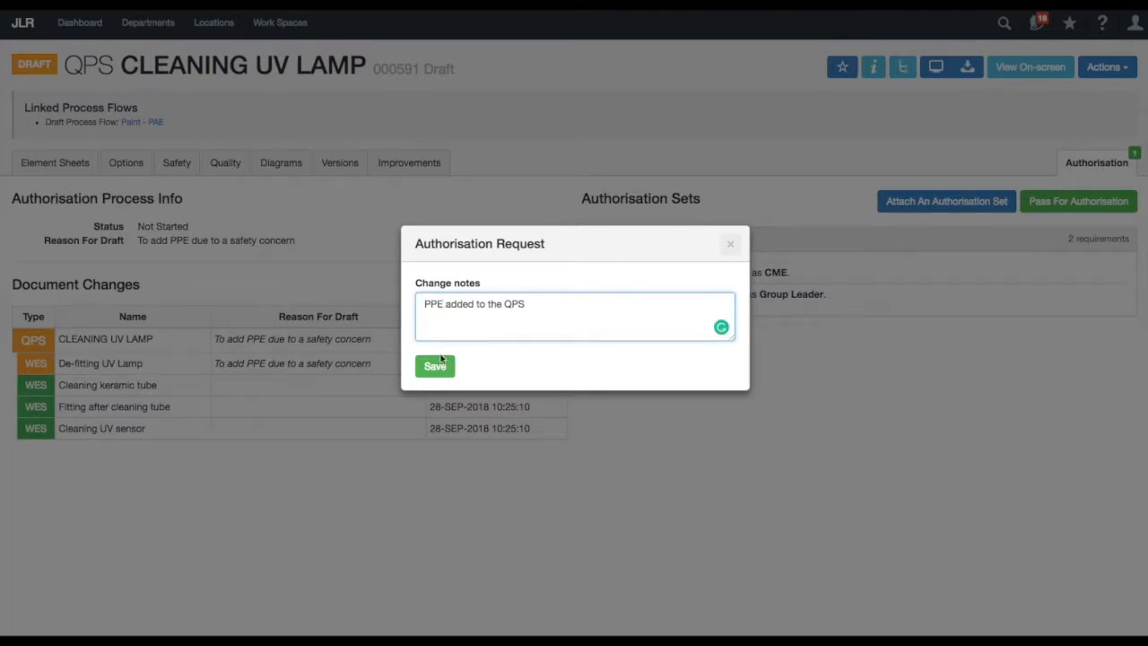
pyautogui.click(438, 366)
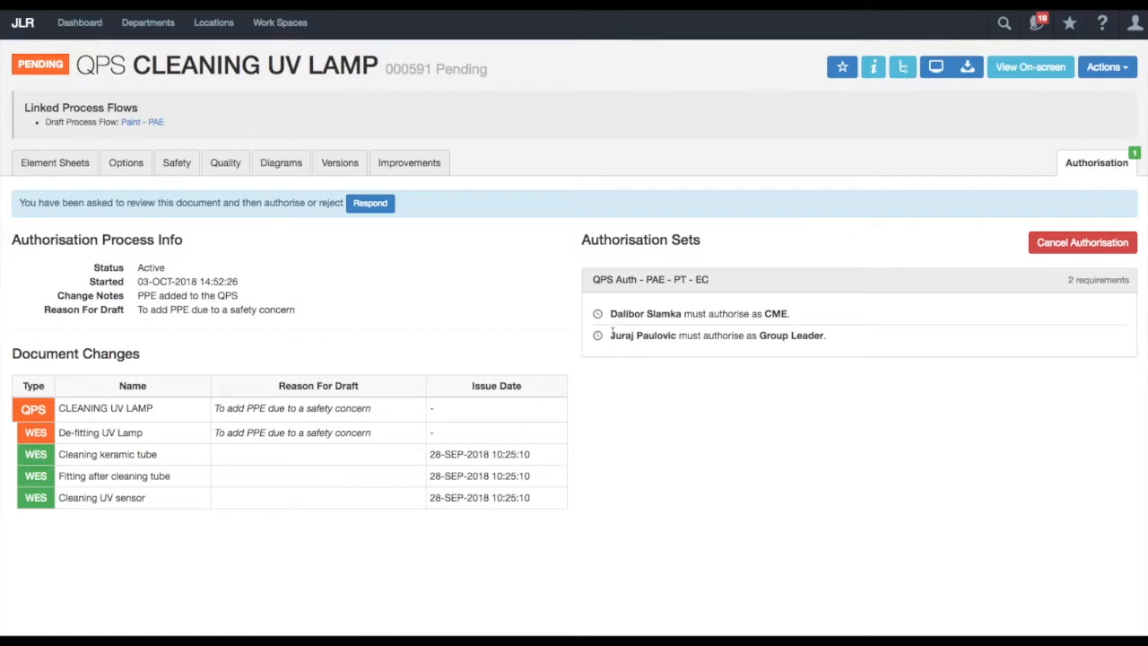
# Respond to the CLEANING UV LAMP review request by authorising the standard in the Group Leader role.
pyautogui.moveTo(611, 338); pyautogui.dragTo(676, 336)
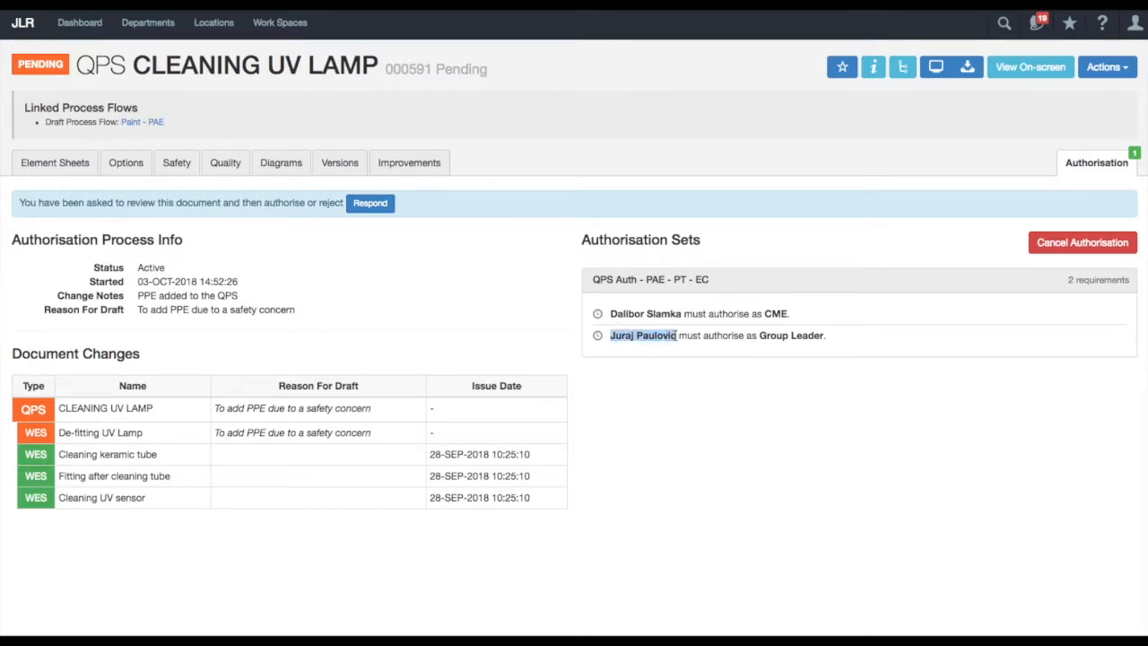
pyautogui.click(523, 285)
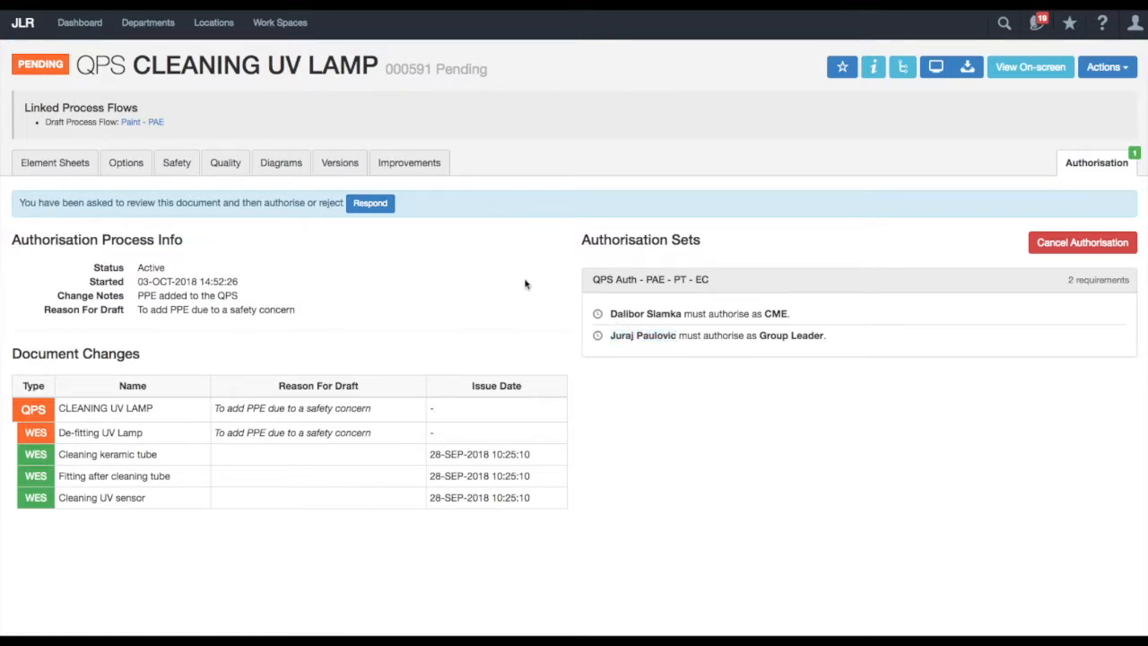
pyautogui.click(369, 206)
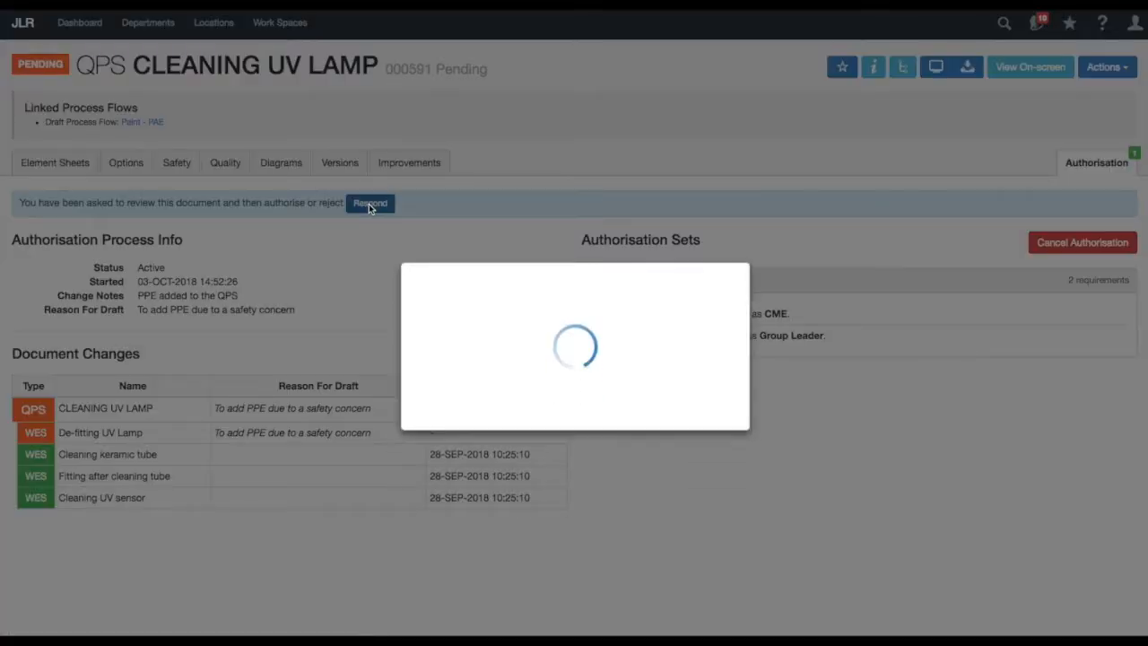
pyautogui.click(645, 295)
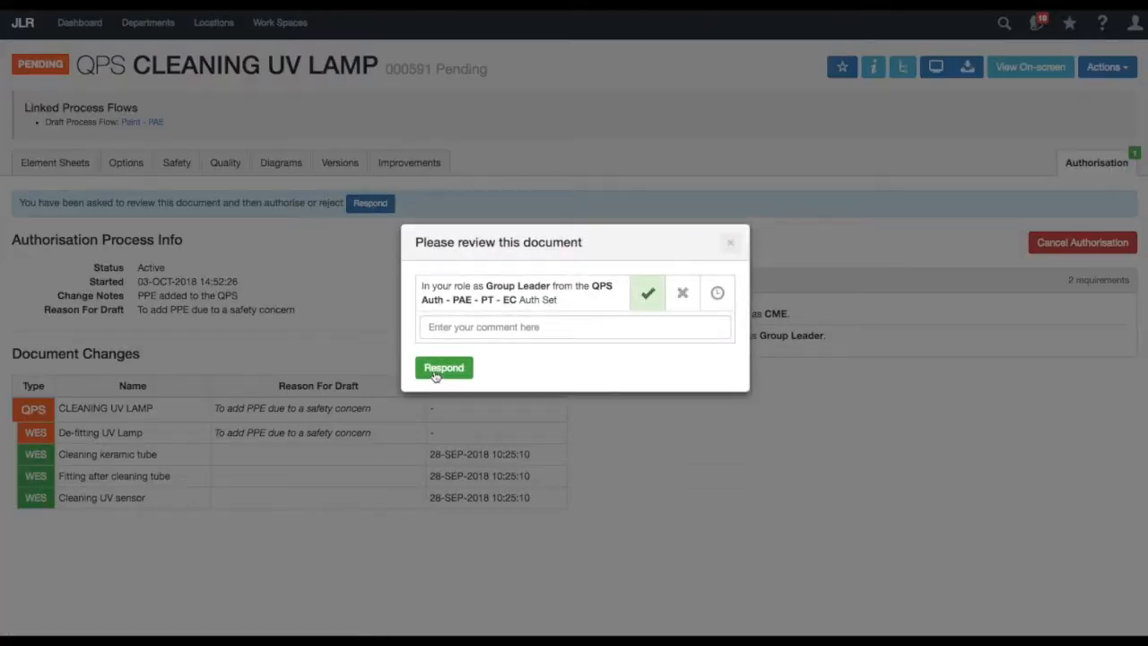
pyautogui.click(443, 368)
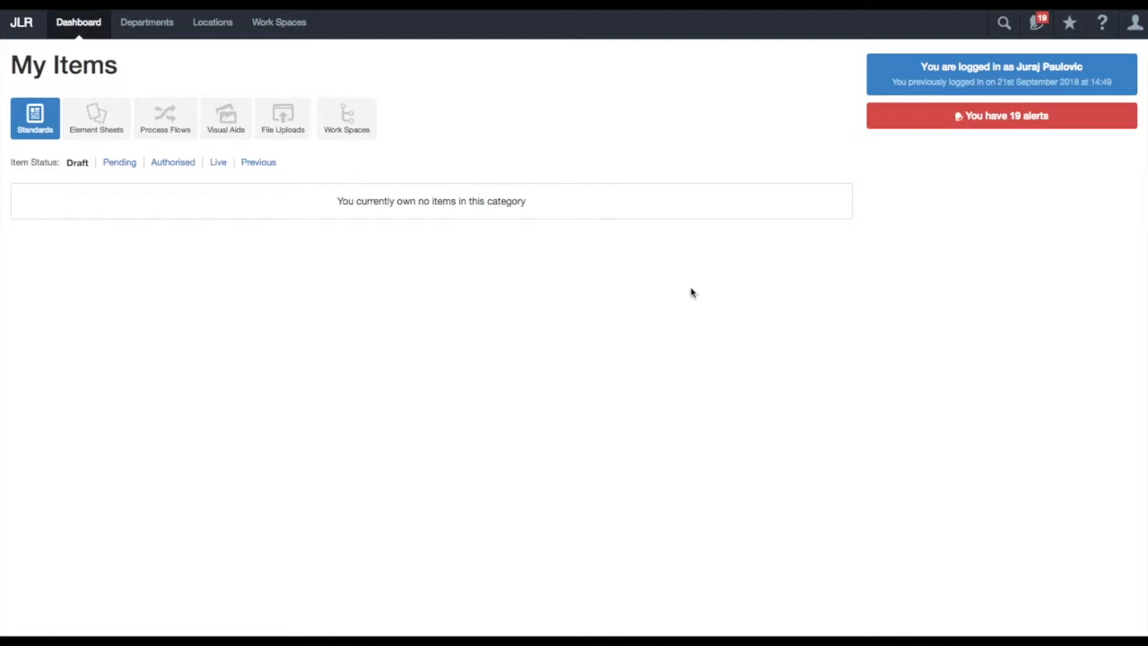
# Open CLEANING UV LAMP from its newest authorisation alert and go to the linked draft process flow Paint - PAE.
pyautogui.click(1001, 119)
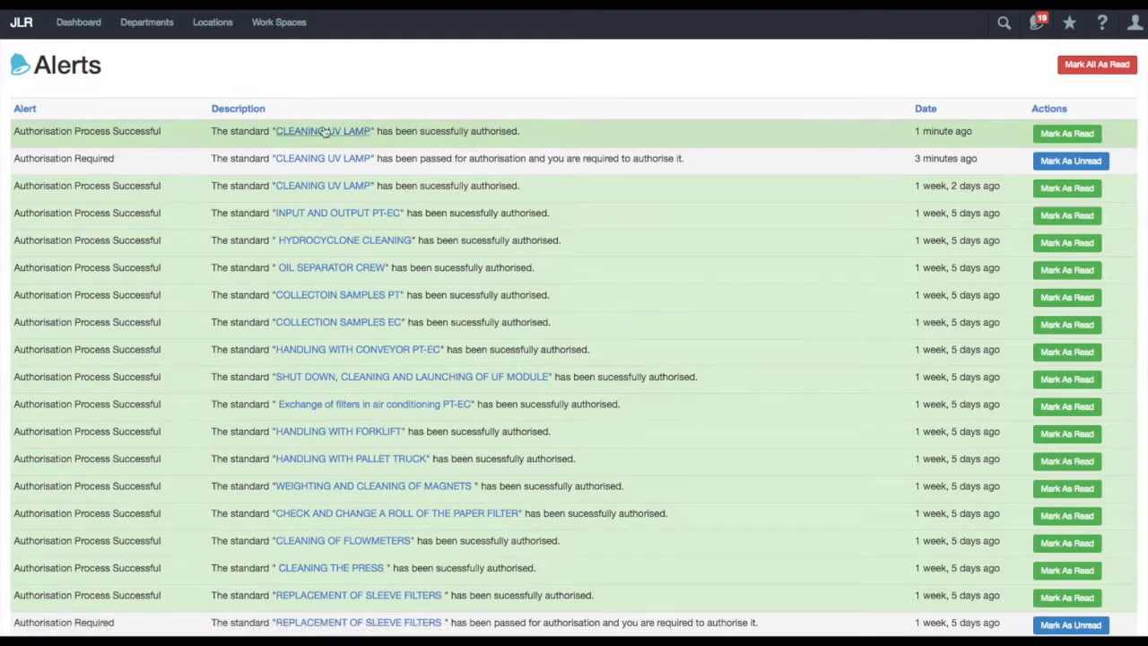
pyautogui.click(321, 132)
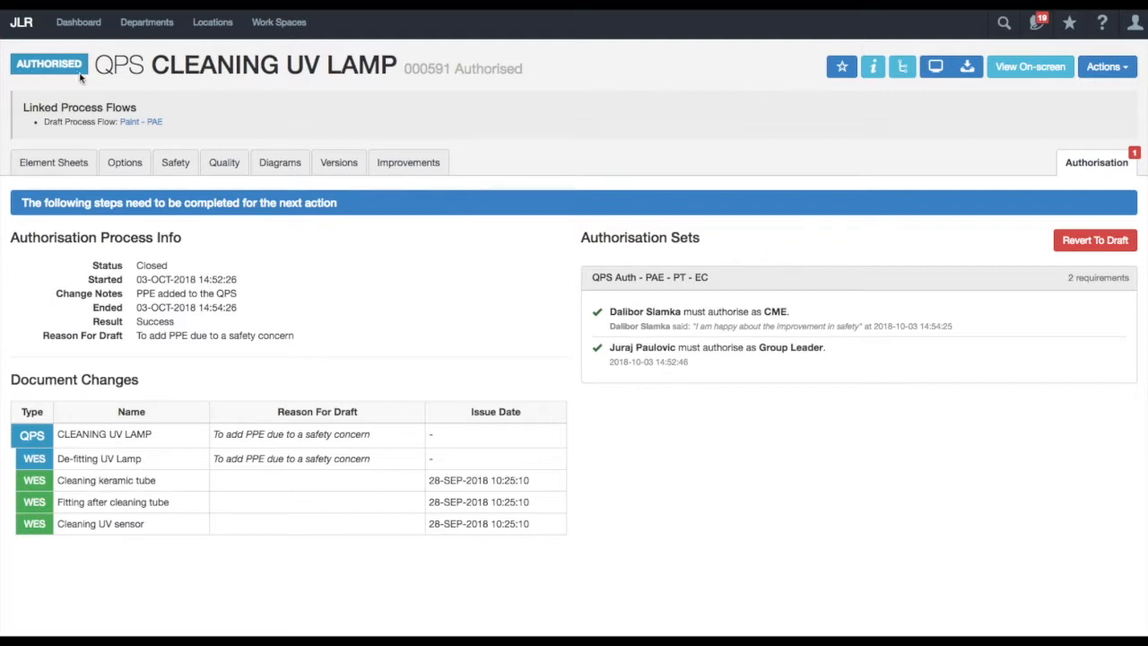
pyautogui.click(132, 126)
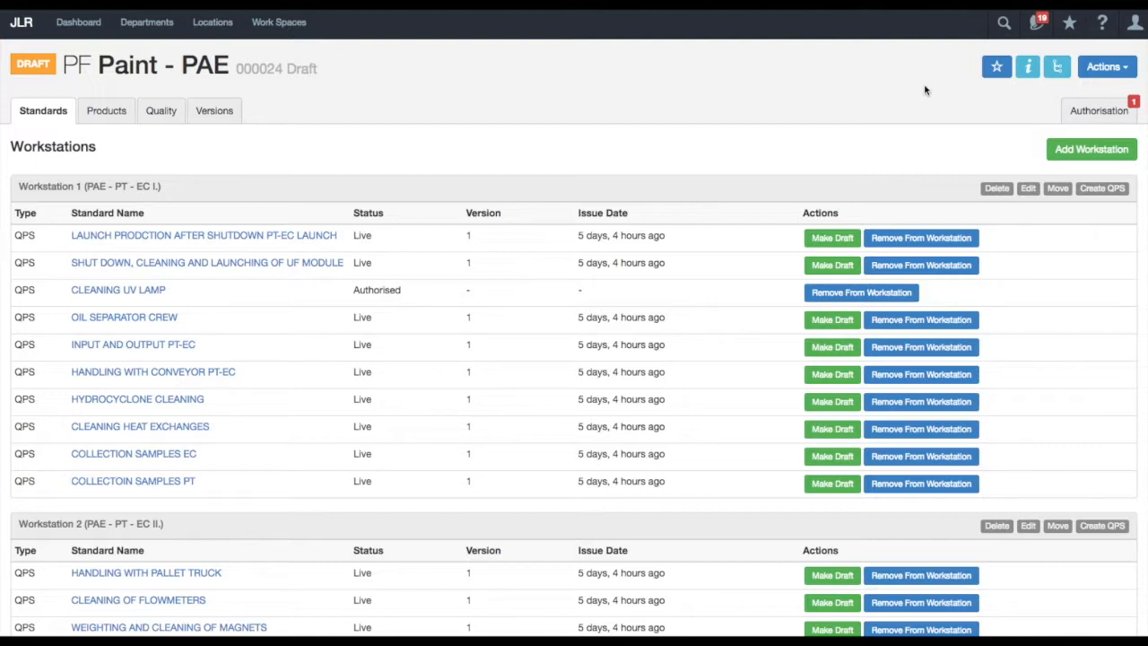
# Hand over the draft Paint - PAE process flow to the production leader as new owner with the message "Changing owner".
pyautogui.click(1117, 66)
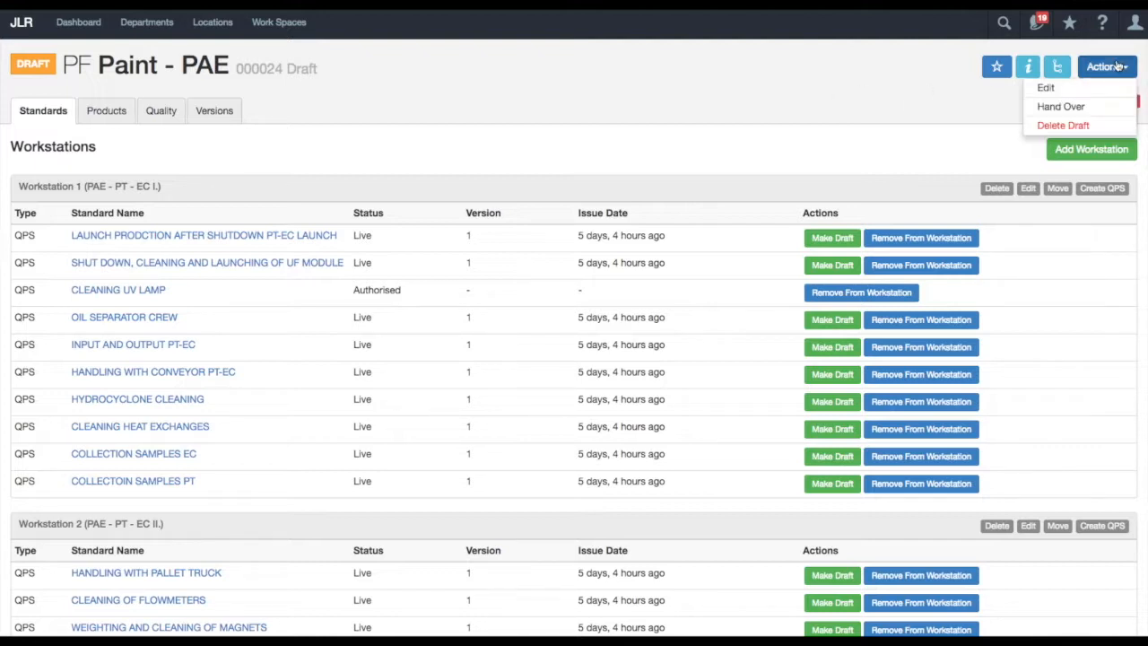
pyautogui.click(1062, 108)
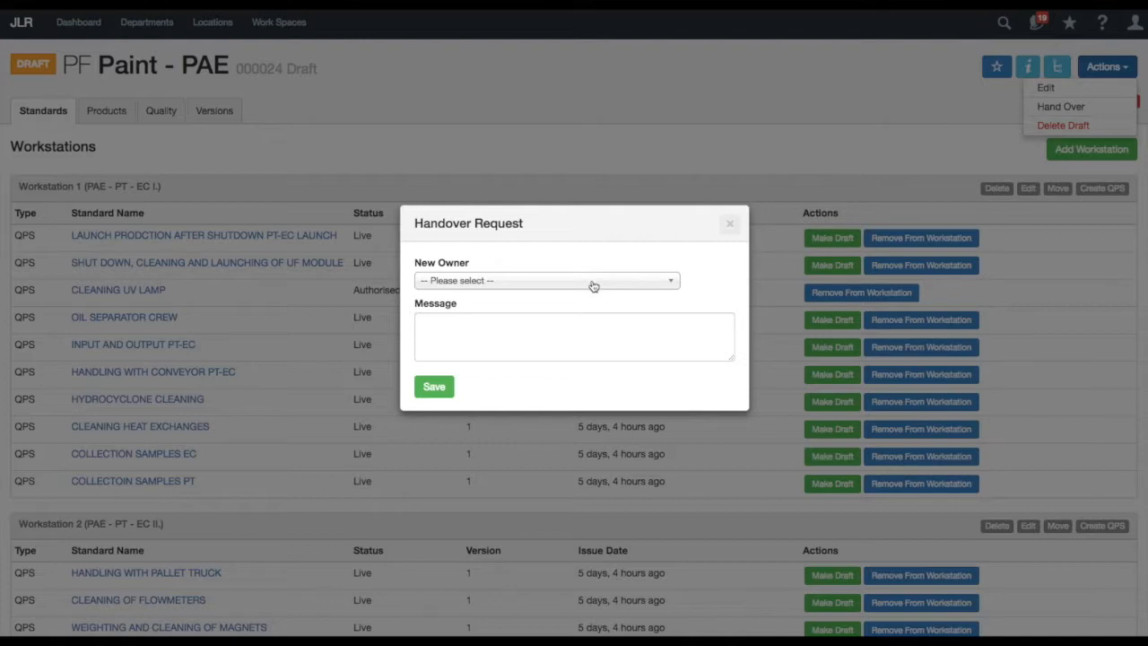
pyautogui.click(593, 286)
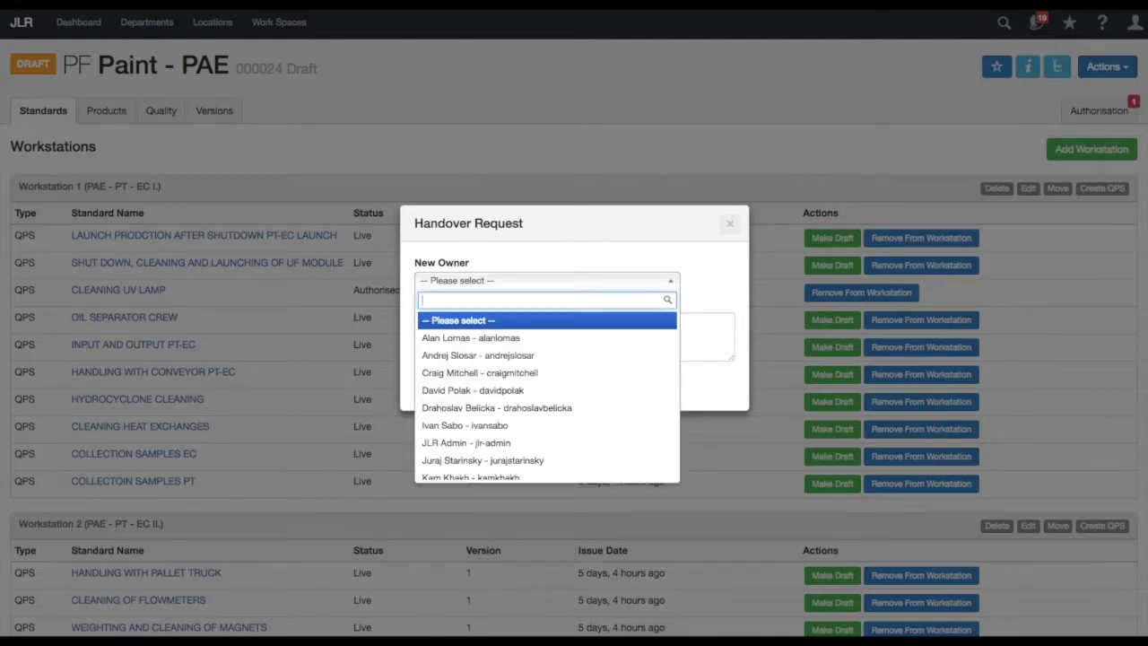
pyautogui.write('stef')
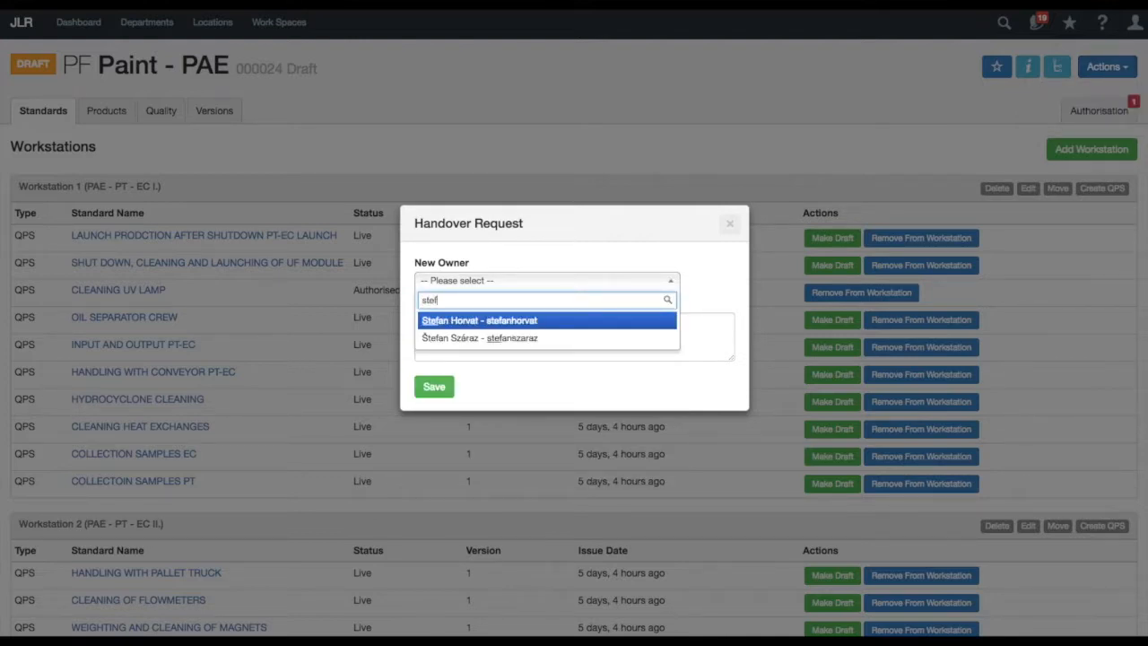
pyautogui.click(467, 338)
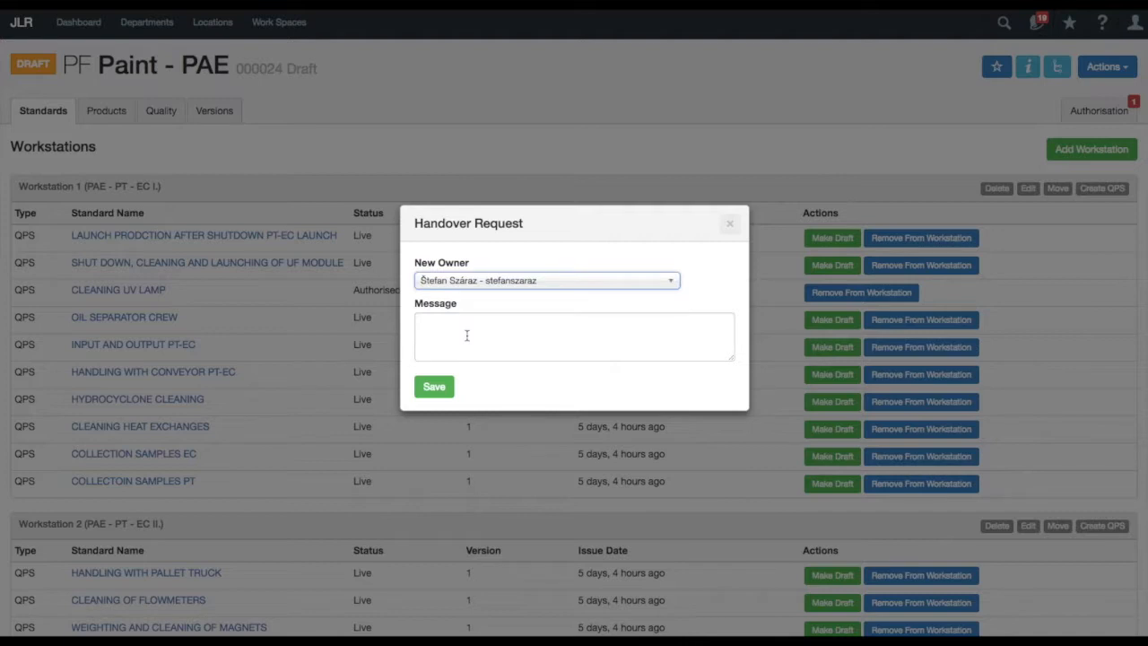
pyautogui.click(436, 388)
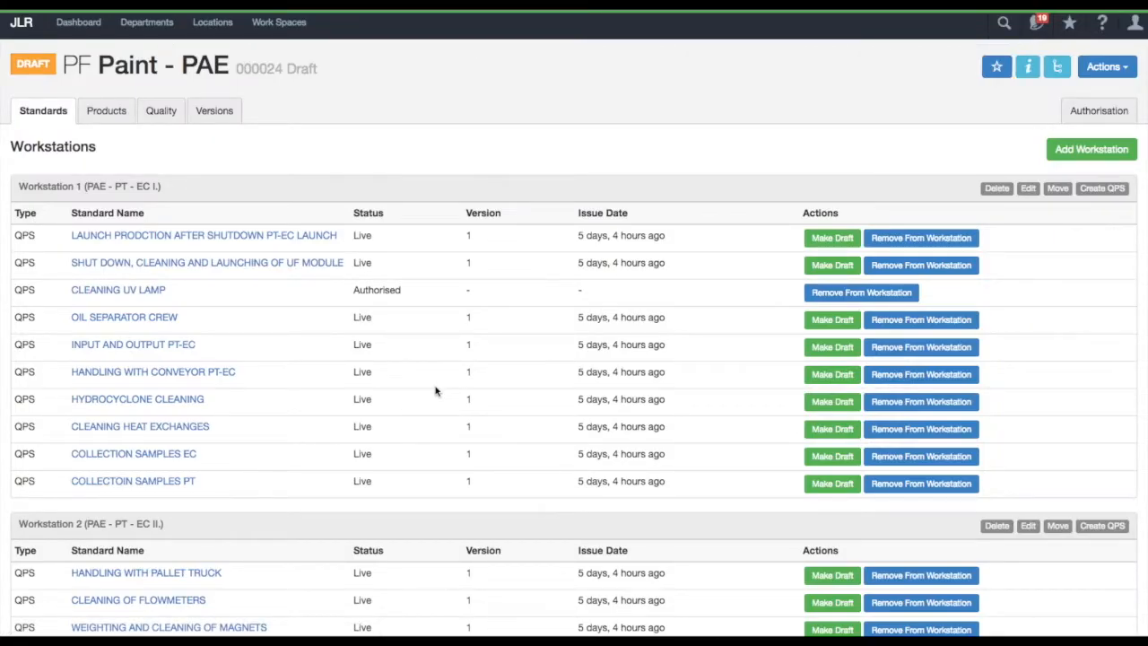
# Examine the workstation standards, location path and document information, including the owner, of the draft Paint - PAE process flow.
pyautogui.scroll(-5, 436, 391)
pyautogui.scroll(4, 436, 389)
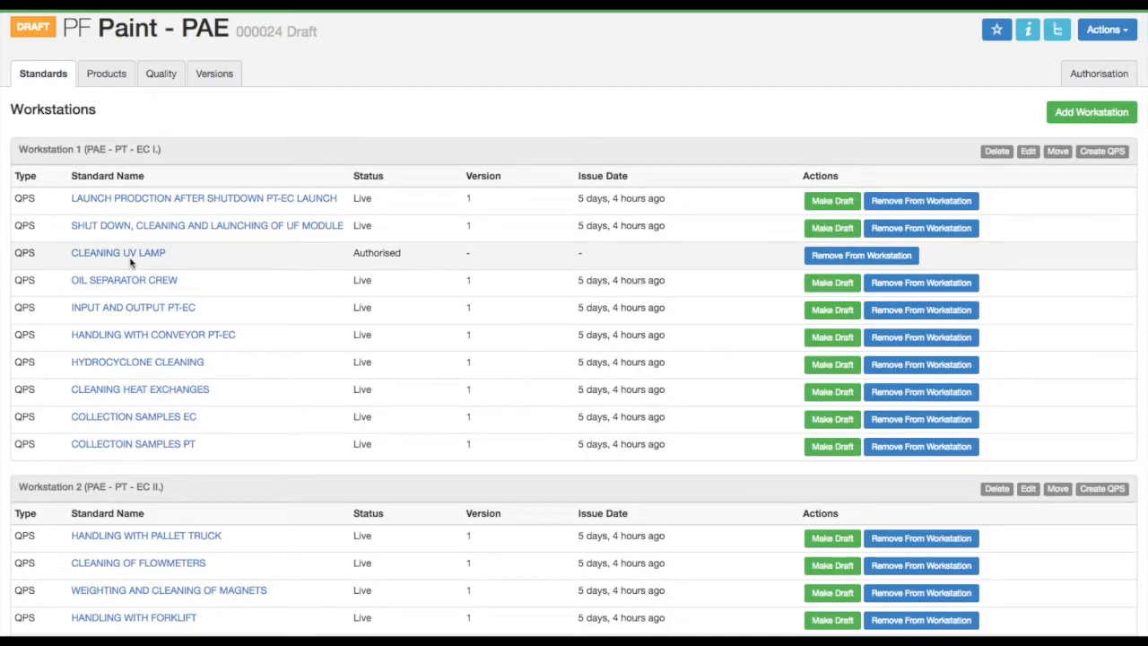
pyautogui.scroll(-1, 392, 359)
pyautogui.scroll(-12, 392, 360)
pyautogui.scroll(12, 392, 361)
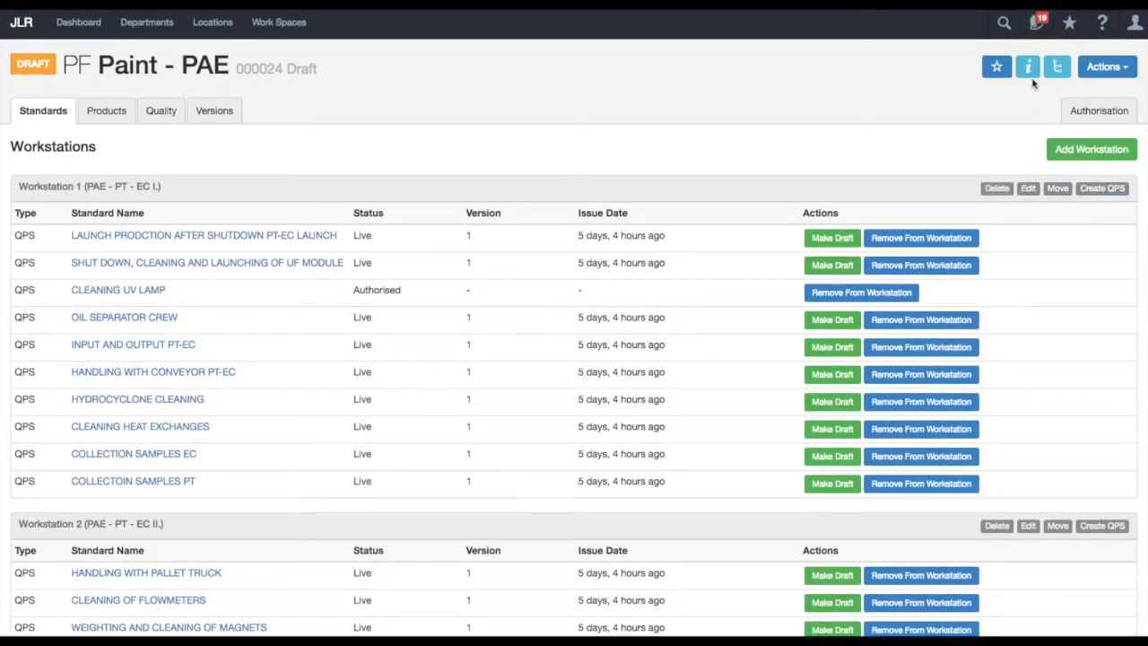
pyautogui.click(1057, 70)
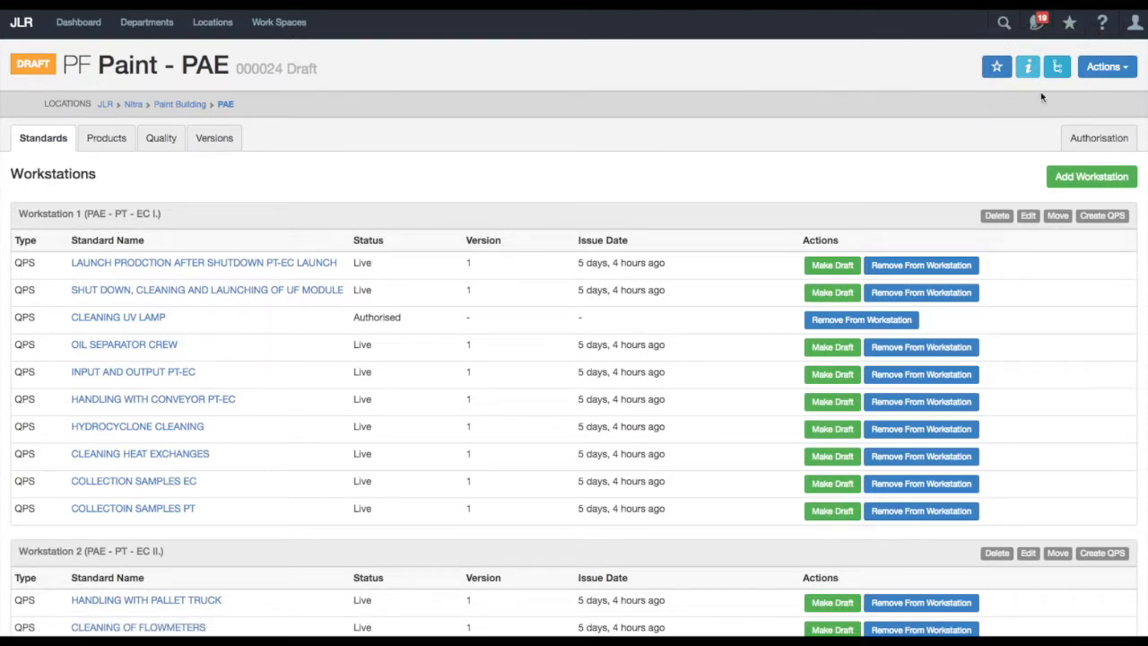
pyautogui.click(1028, 68)
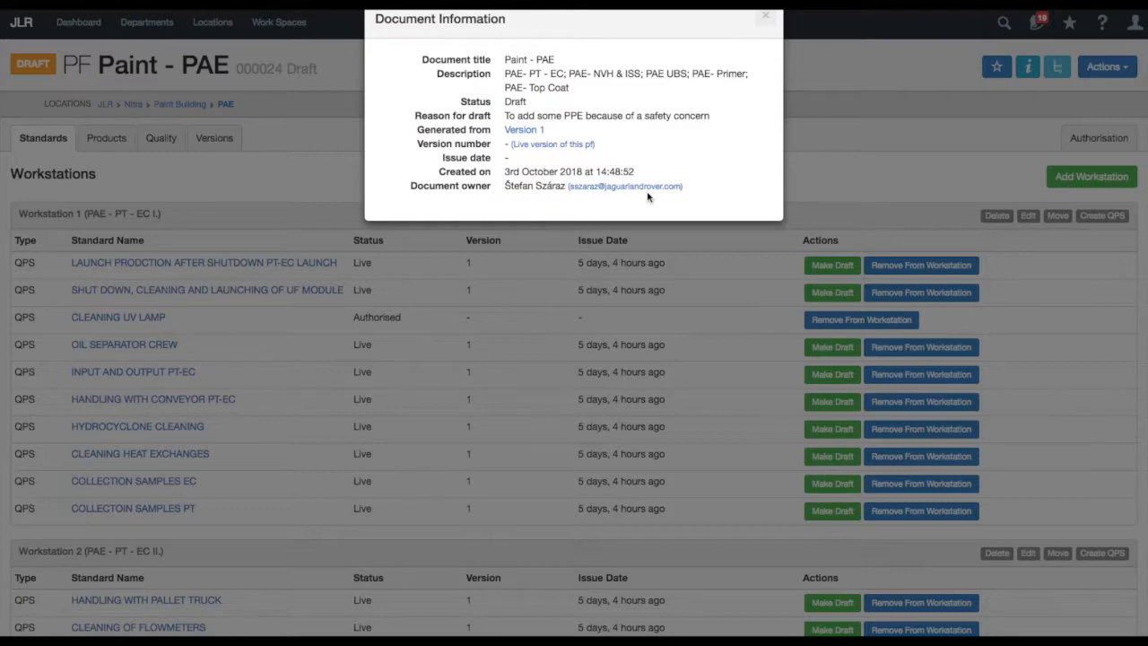
pyautogui.click(845, 137)
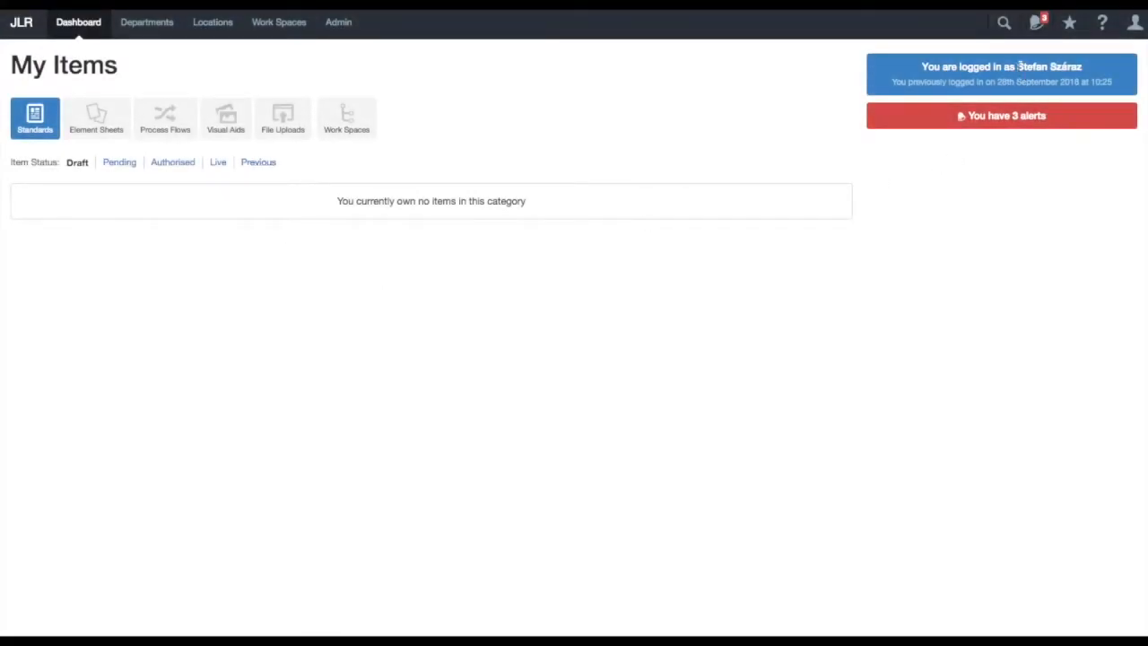
# Open Paint - PAE from the new owner's handover alert and assign the process flow to the Production Leader - PAE department.
pyautogui.click(999, 119)
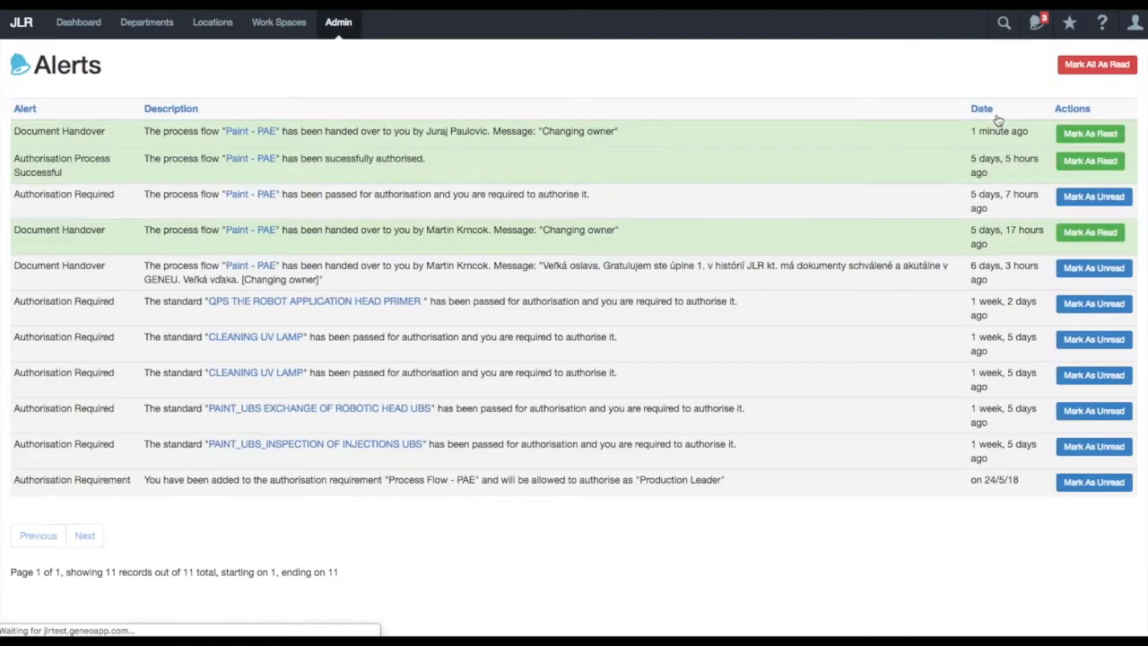
pyautogui.click(237, 134)
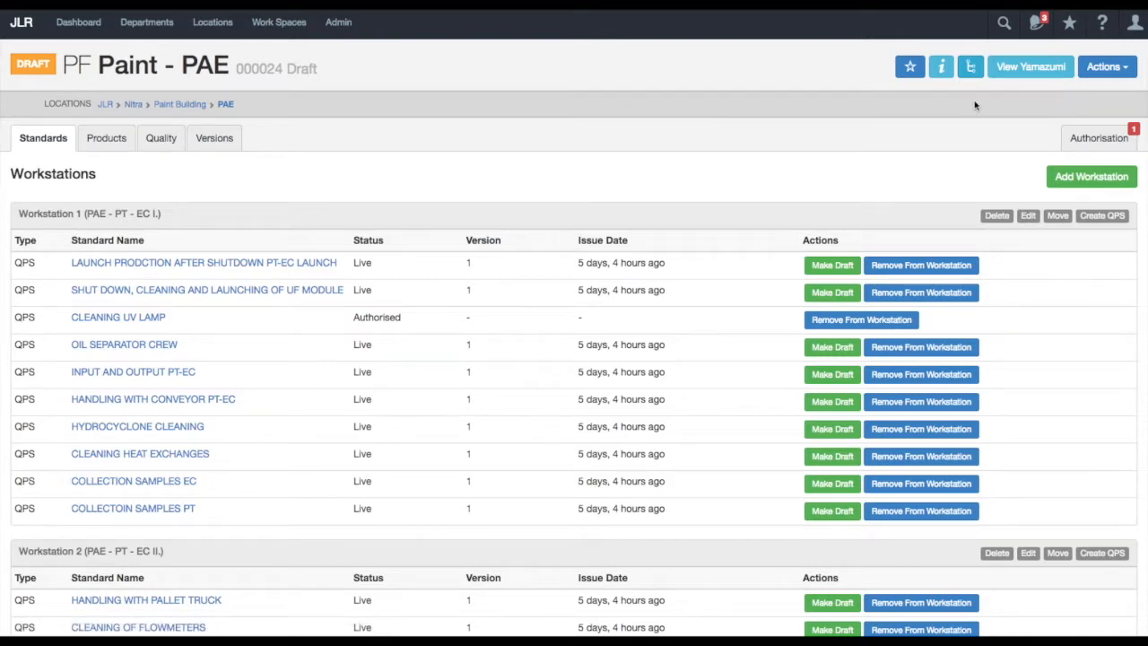
pyautogui.click(1112, 69)
pyautogui.click(1048, 88)
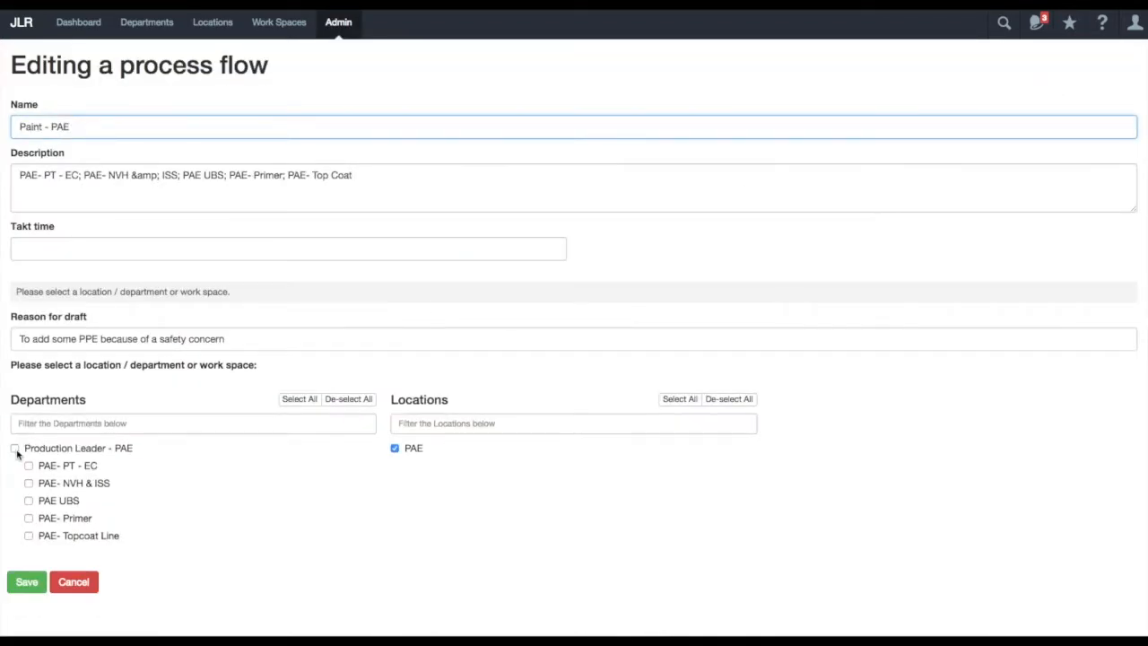
pyautogui.click(15, 448)
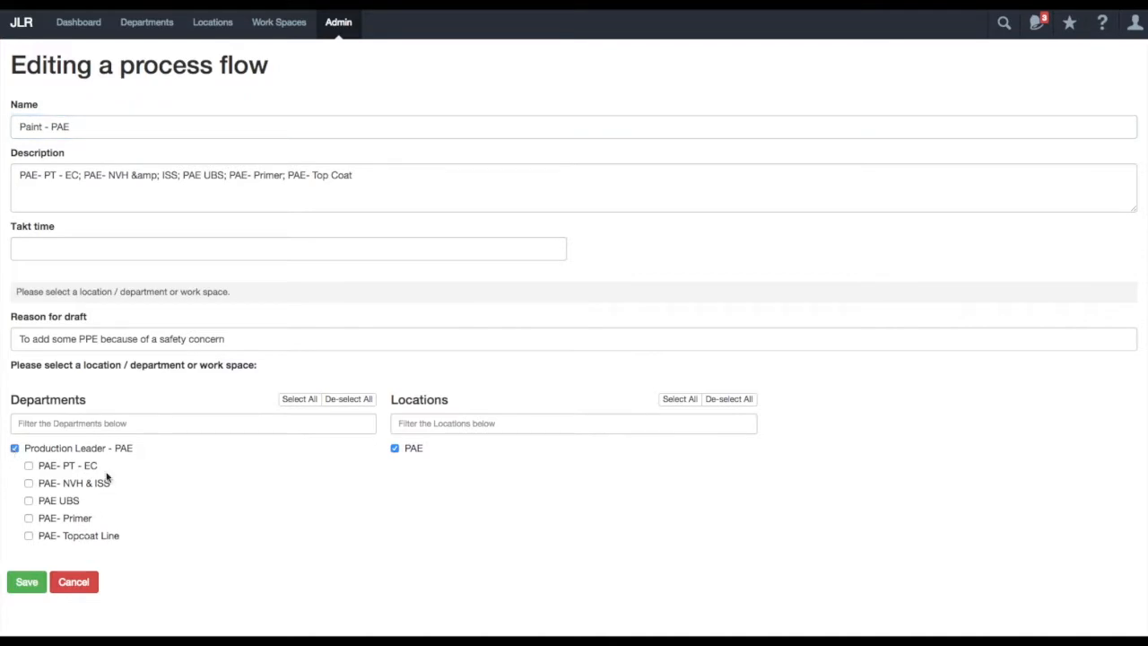
pyautogui.click(27, 583)
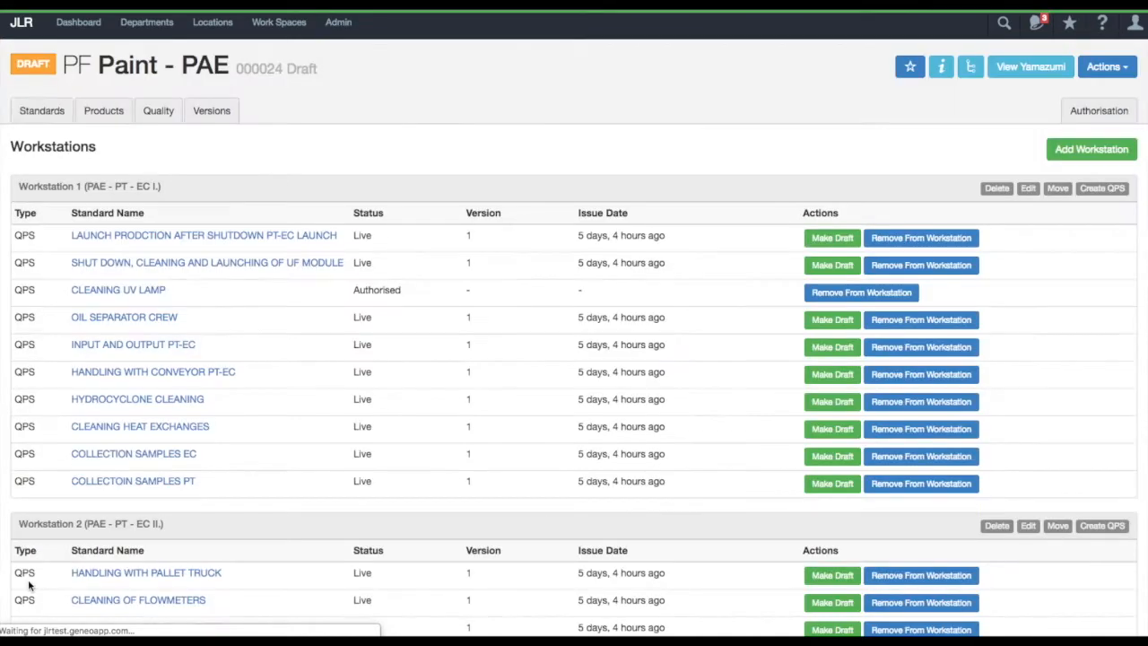
# Attach the Process Flow - PAE authorisation set to the draft Paint - PAE process flow and check its required authoriser.
pyautogui.click(1098, 111)
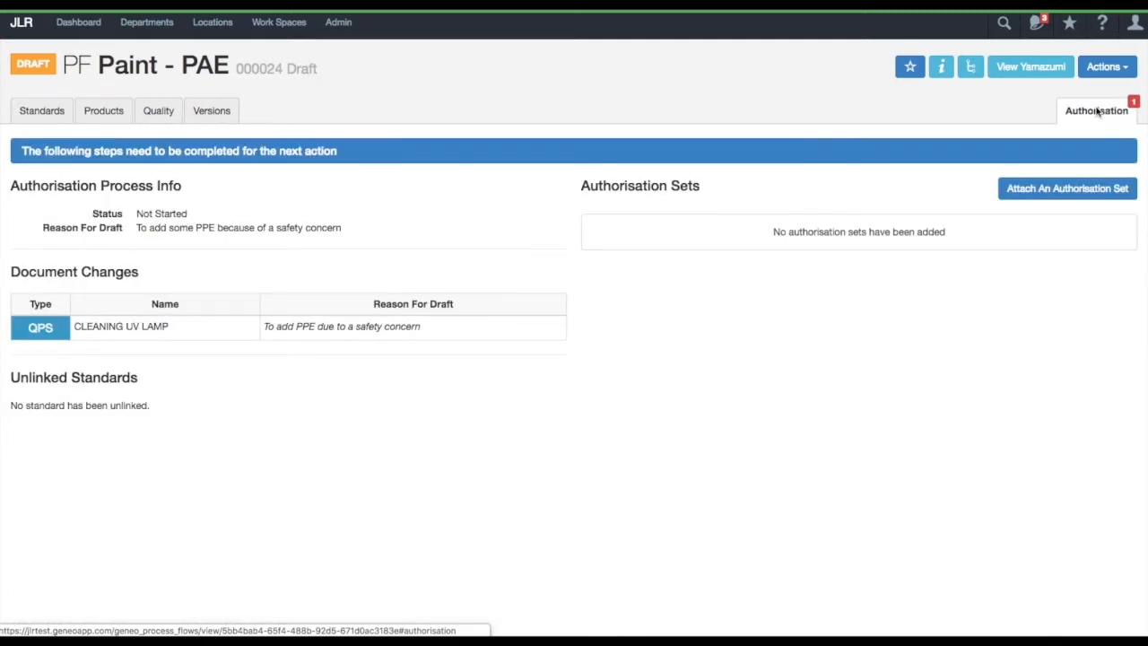
pyautogui.click(1057, 188)
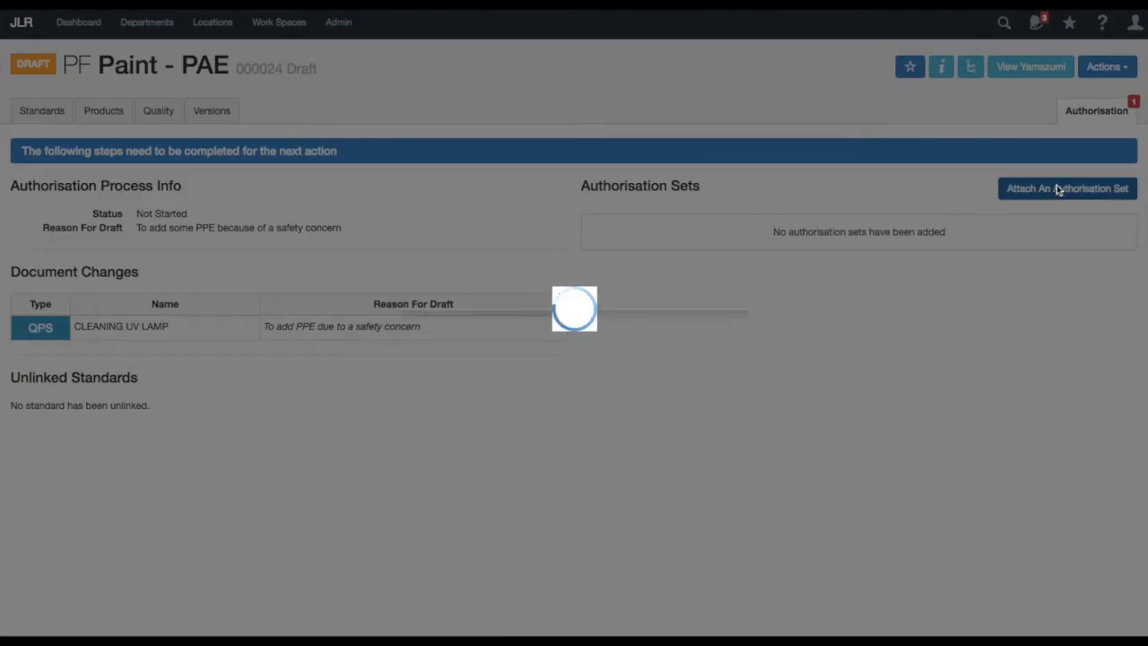
pyautogui.click(639, 319)
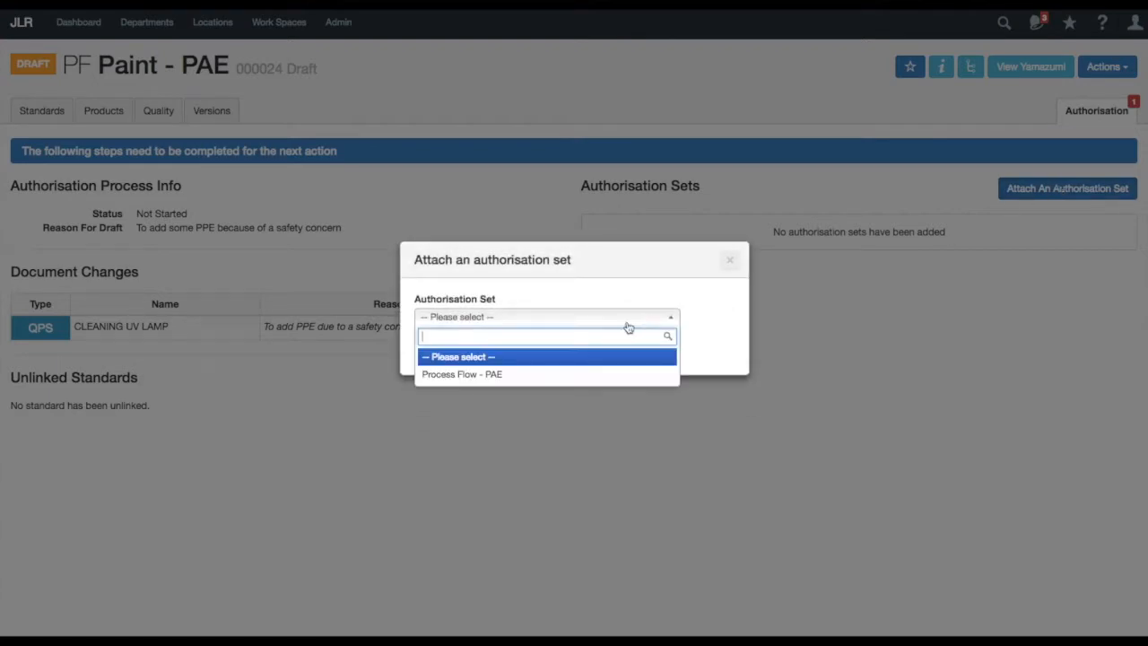
pyautogui.click(479, 374)
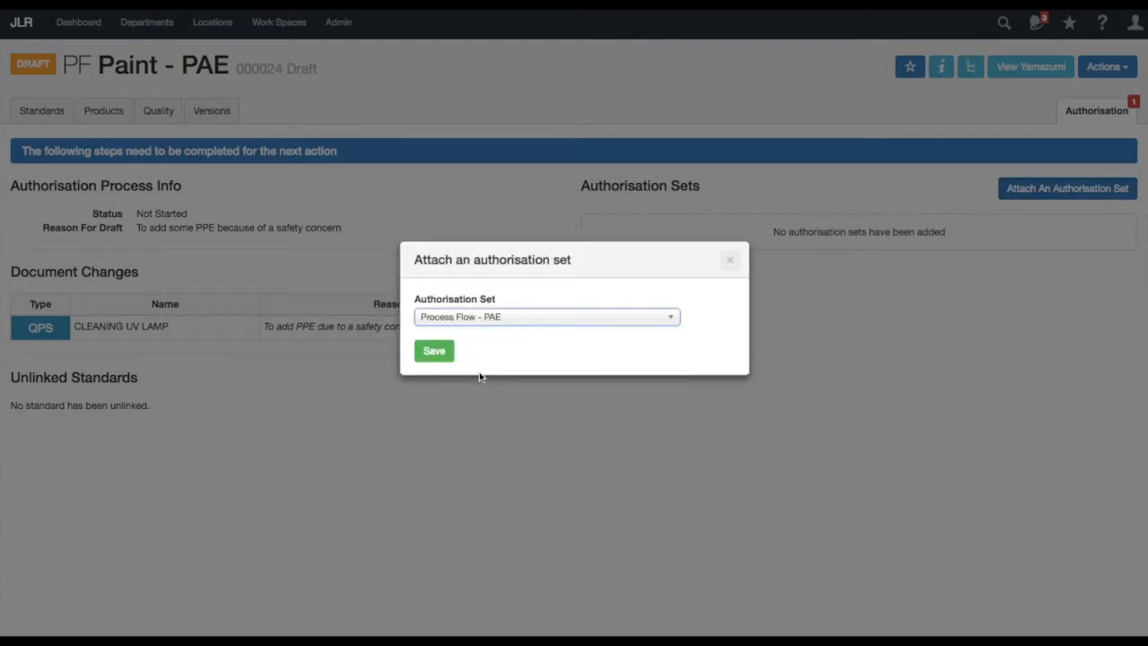
pyautogui.click(434, 352)
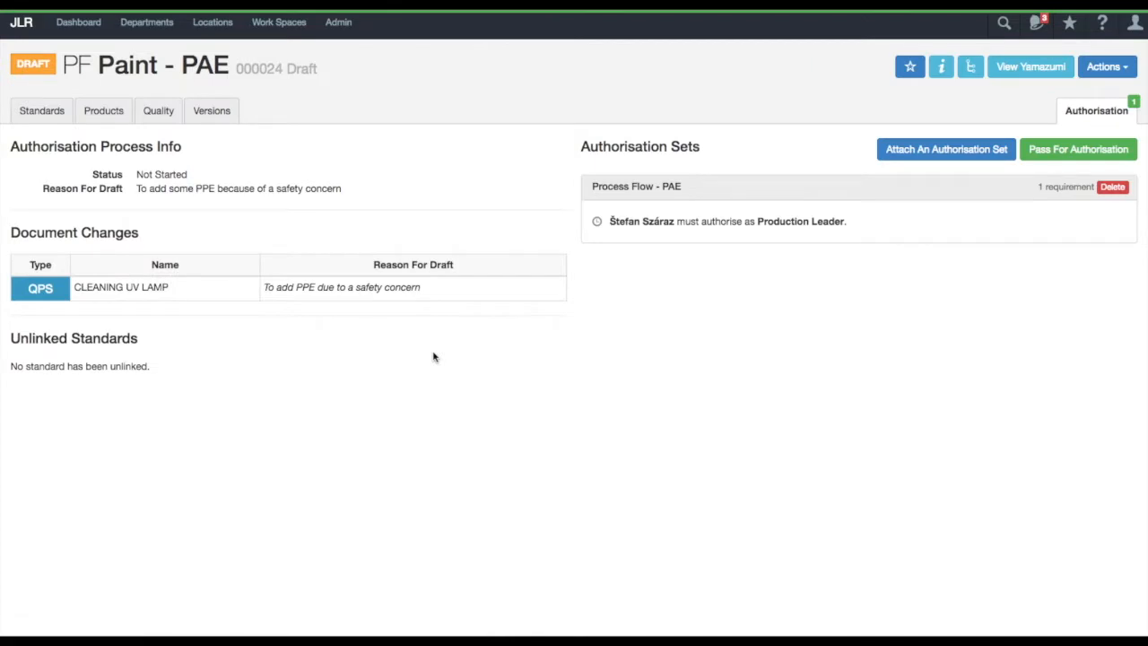
pyautogui.moveTo(609, 224); pyautogui.dragTo(677, 224)
pyautogui.click(666, 243)
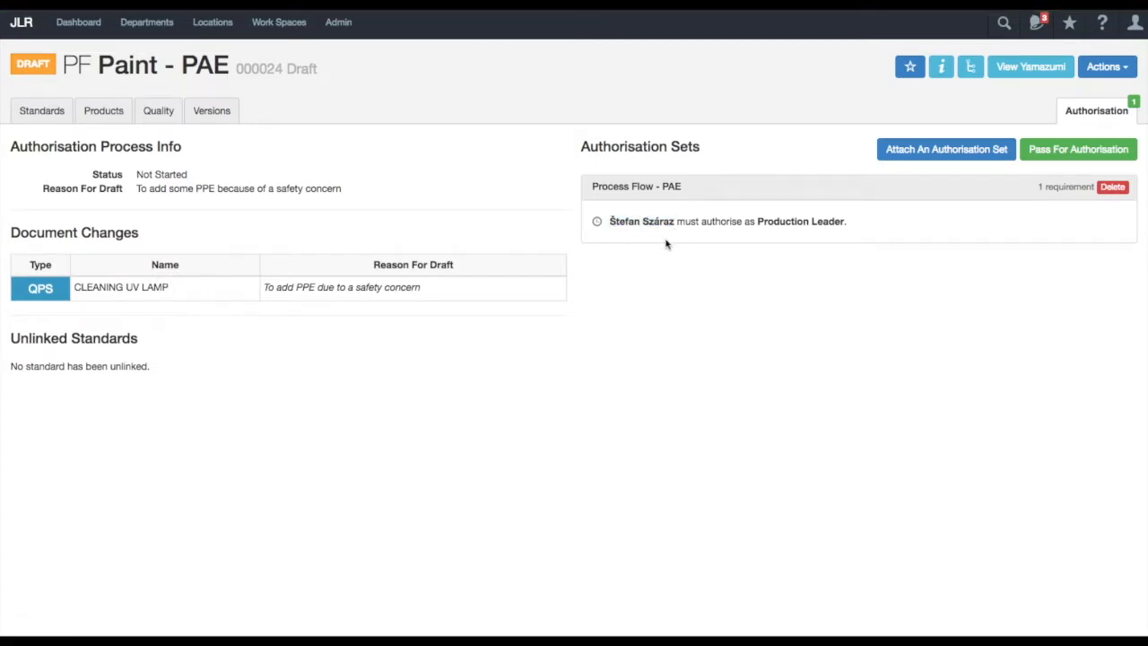
# Pass the Paint - PAE process flow for authorisation with the change notes "Safety PPE added to QPS".
pyautogui.click(1077, 148)
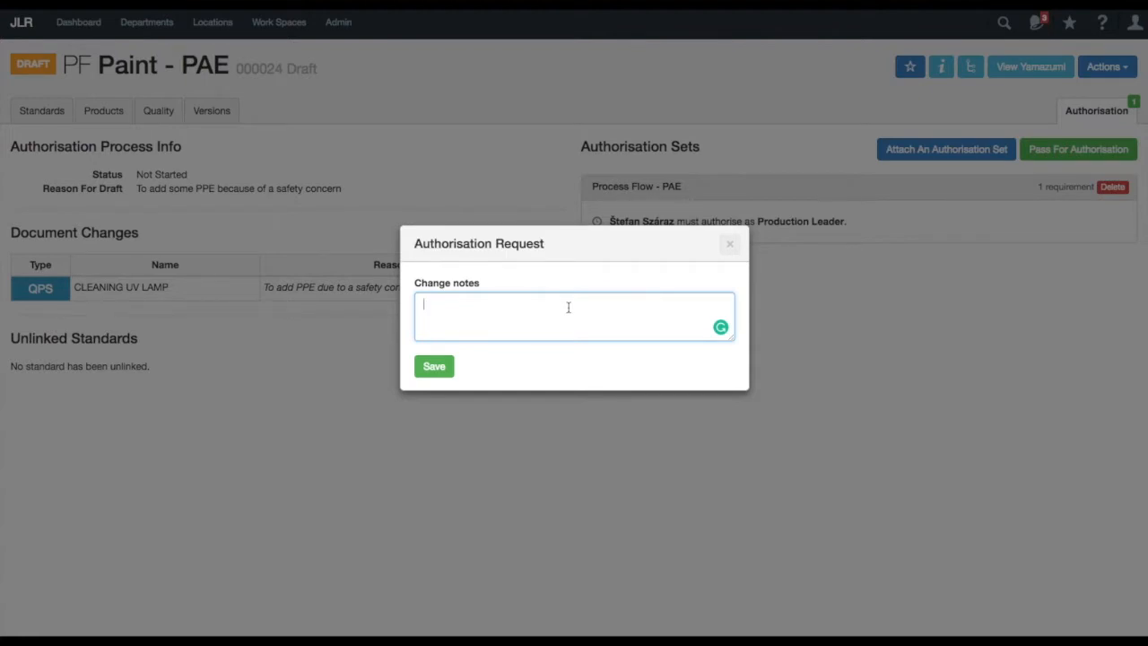
pyautogui.write('Safety PPE added to QPS')
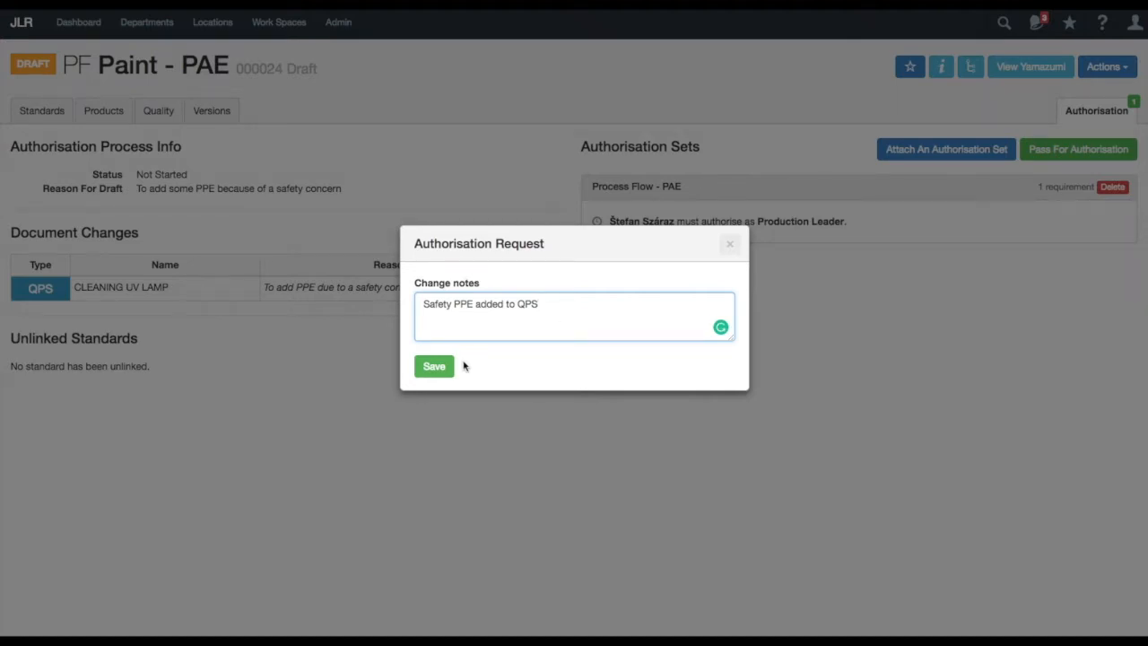
pyautogui.click(435, 366)
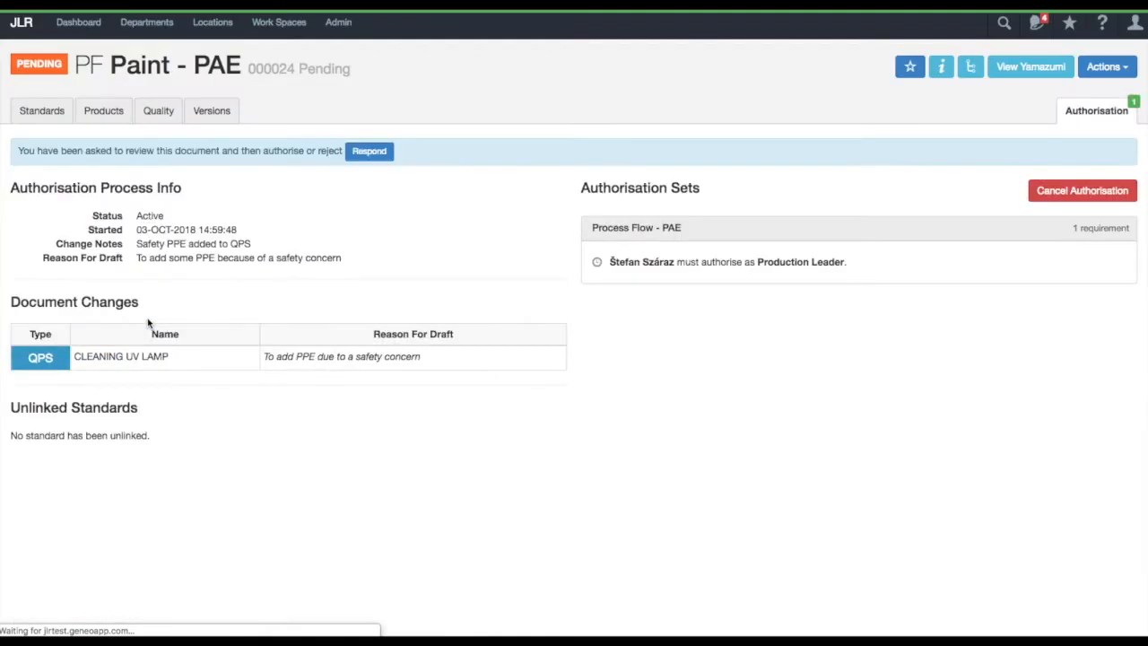
# Review the CLEANING UV LAMP entry and its reason for draft under the Paint - PAE document changes.
pyautogui.moveTo(76, 356); pyautogui.dragTo(170, 364)
pyautogui.click(197, 365)
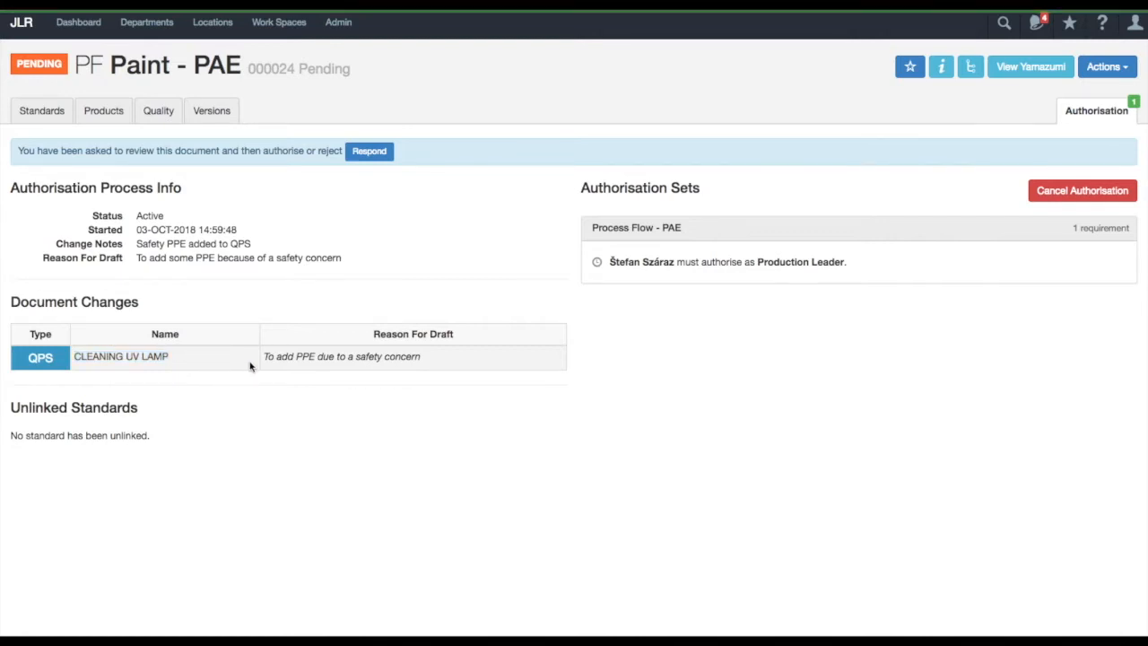
pyautogui.moveTo(264, 357); pyautogui.dragTo(356, 362)
pyautogui.click(352, 378)
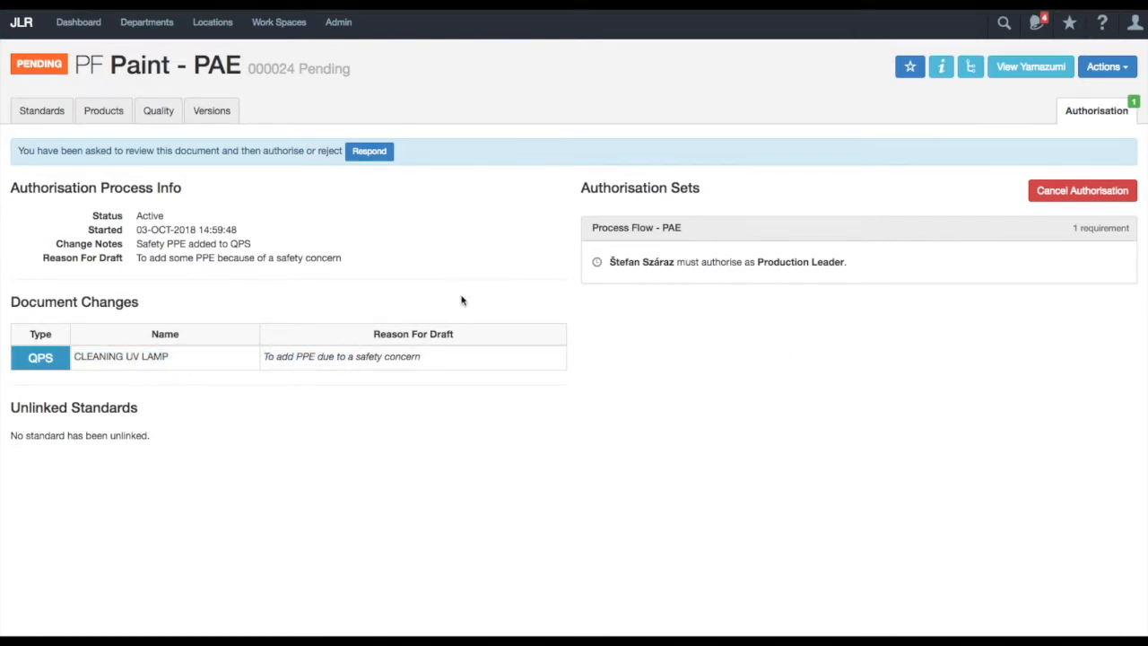
# Approve the pending Paint - PAE process flow in the Production Leader role and make the authorised document live.
pyautogui.click(368, 153)
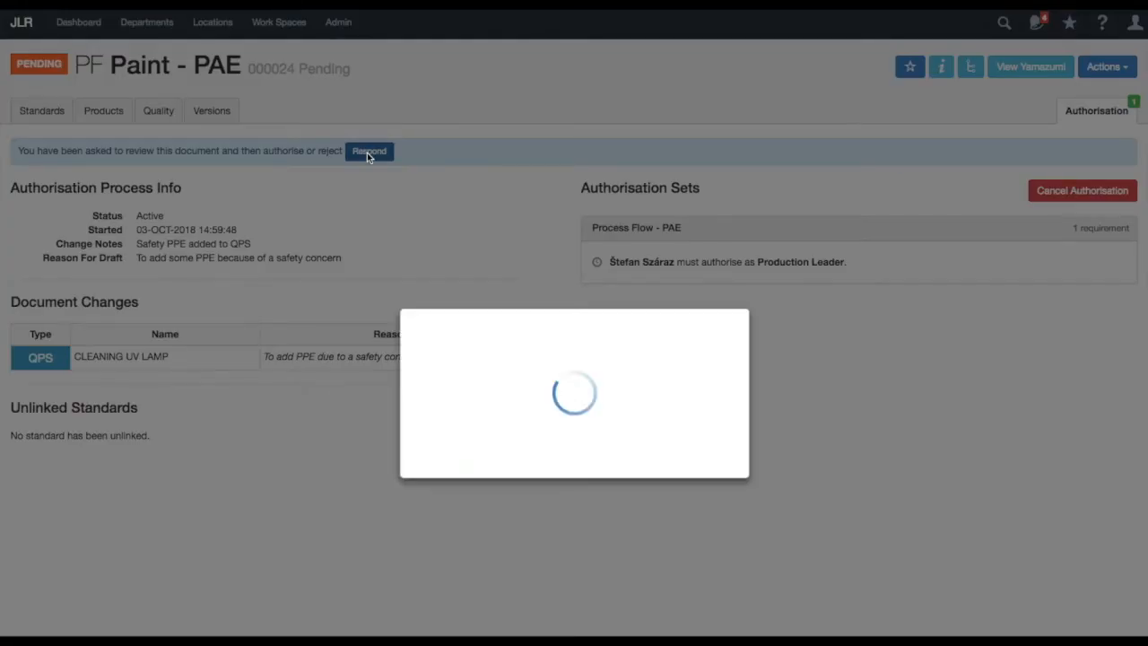
pyautogui.click(642, 301)
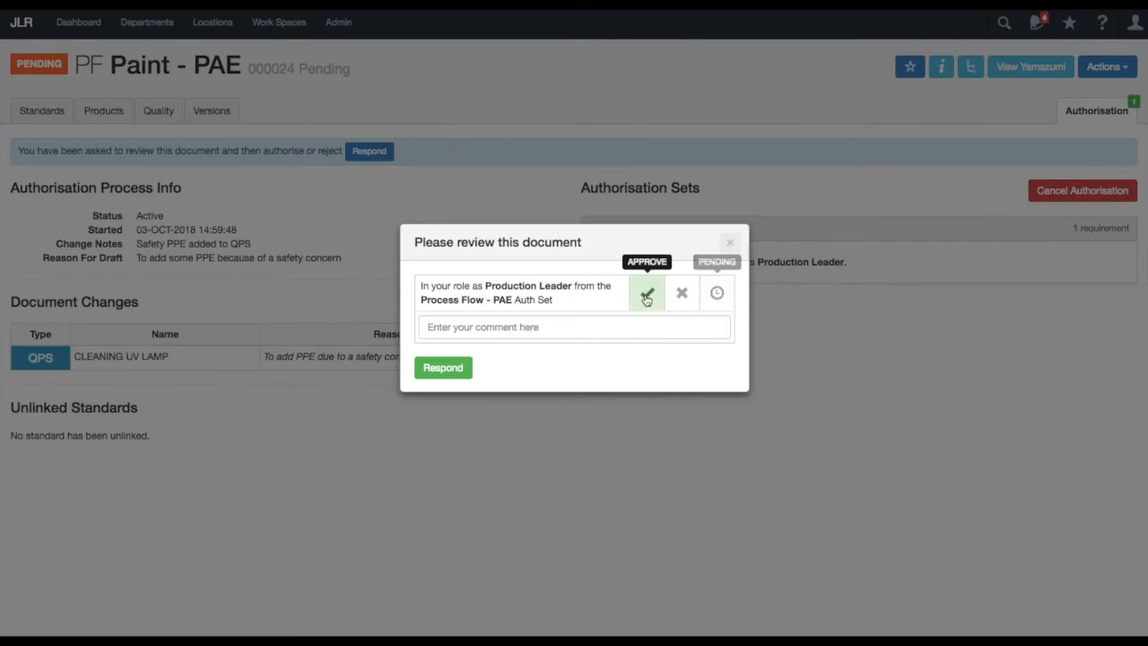
pyautogui.click(440, 366)
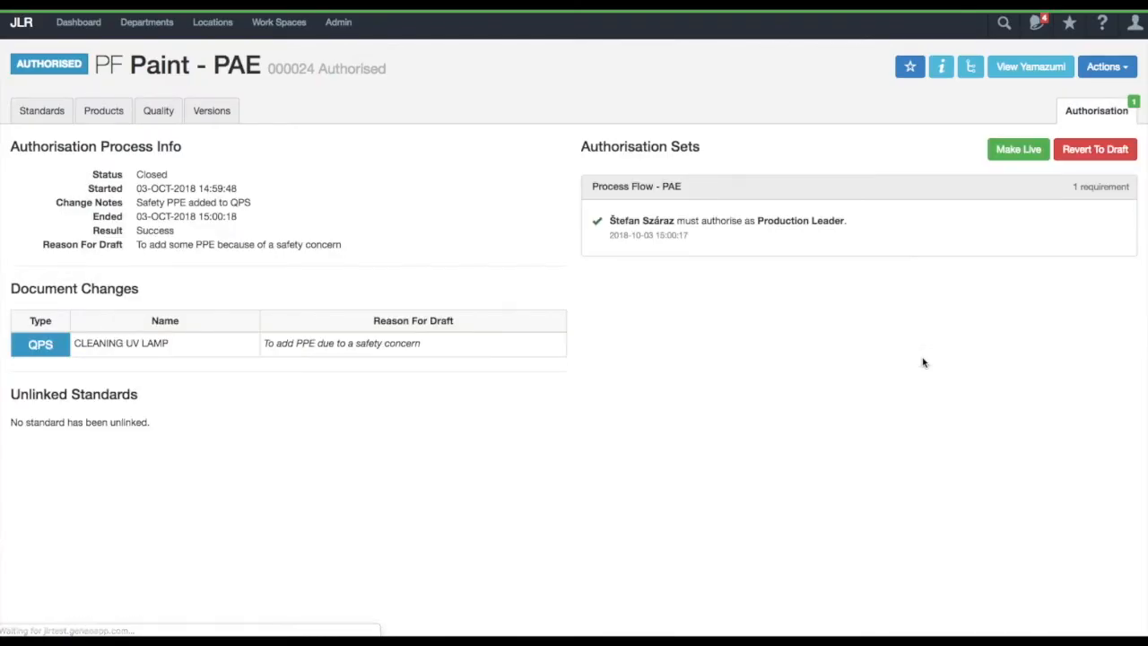
pyautogui.click(1018, 149)
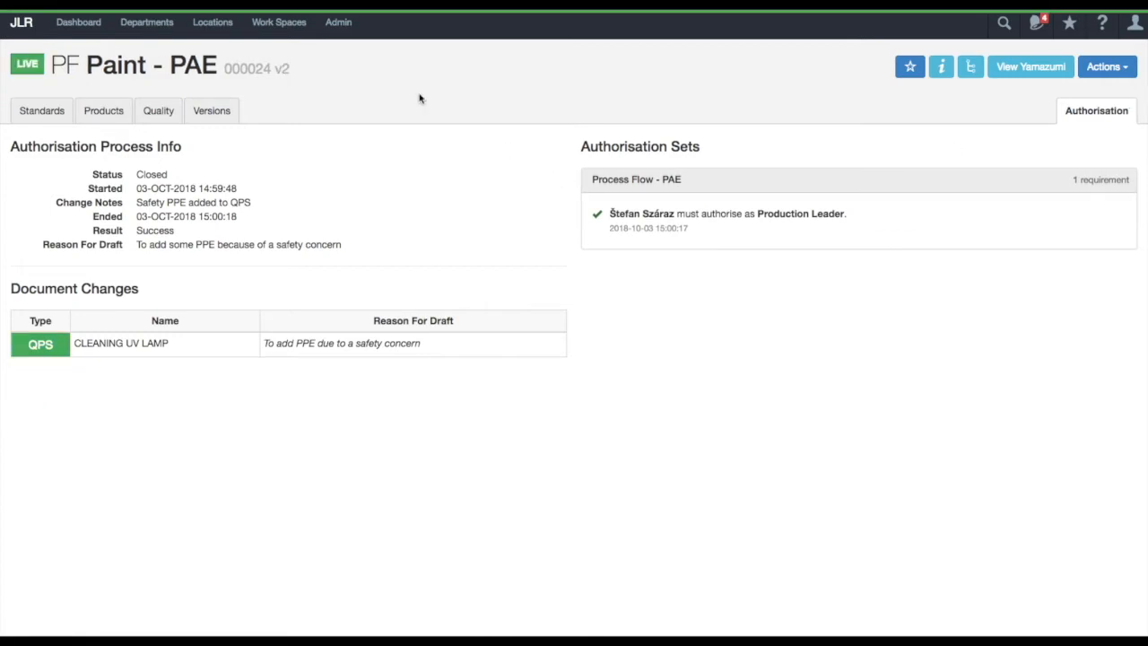
# Check the live Paint - PAE version and examine the status, version and issue date of CLEANING UV LAMP and the other workstation standards.
pyautogui.moveTo(292, 70); pyautogui.dragTo(101, 76)
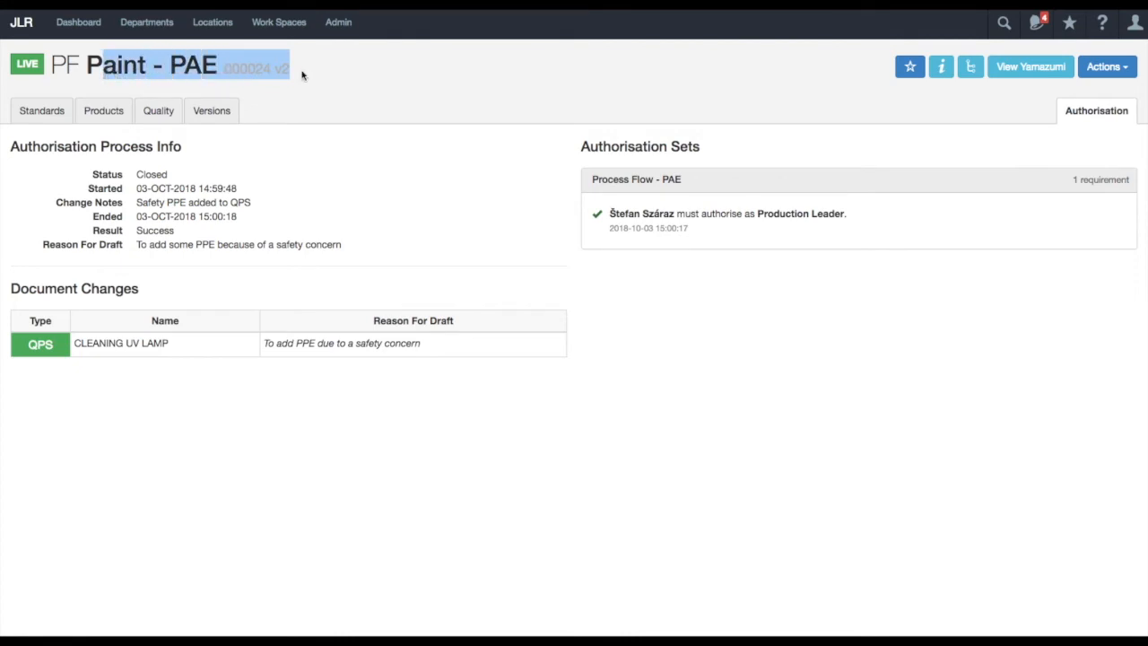
pyautogui.click(350, 96)
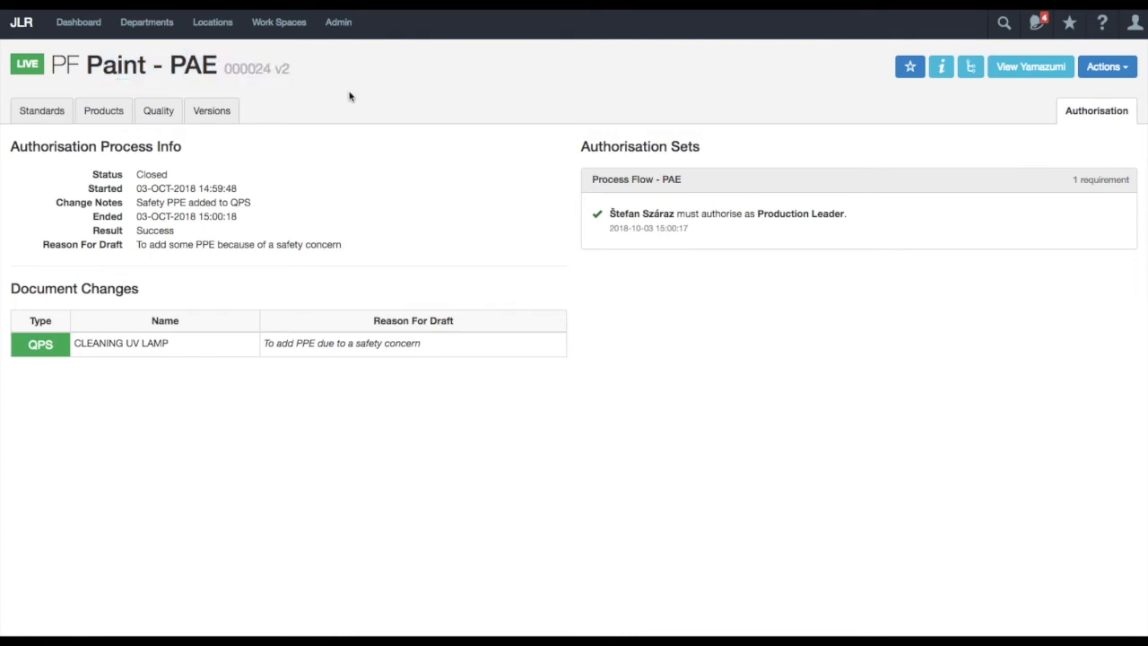
pyautogui.click(43, 111)
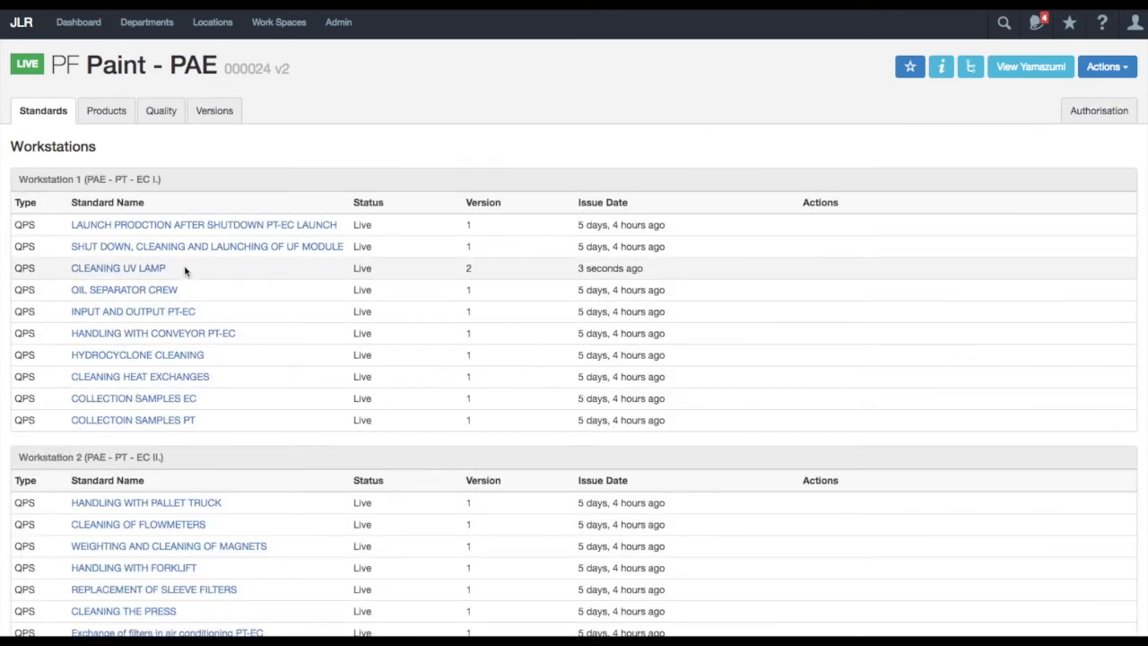
pyautogui.moveTo(168, 271); pyautogui.dragTo(75, 273)
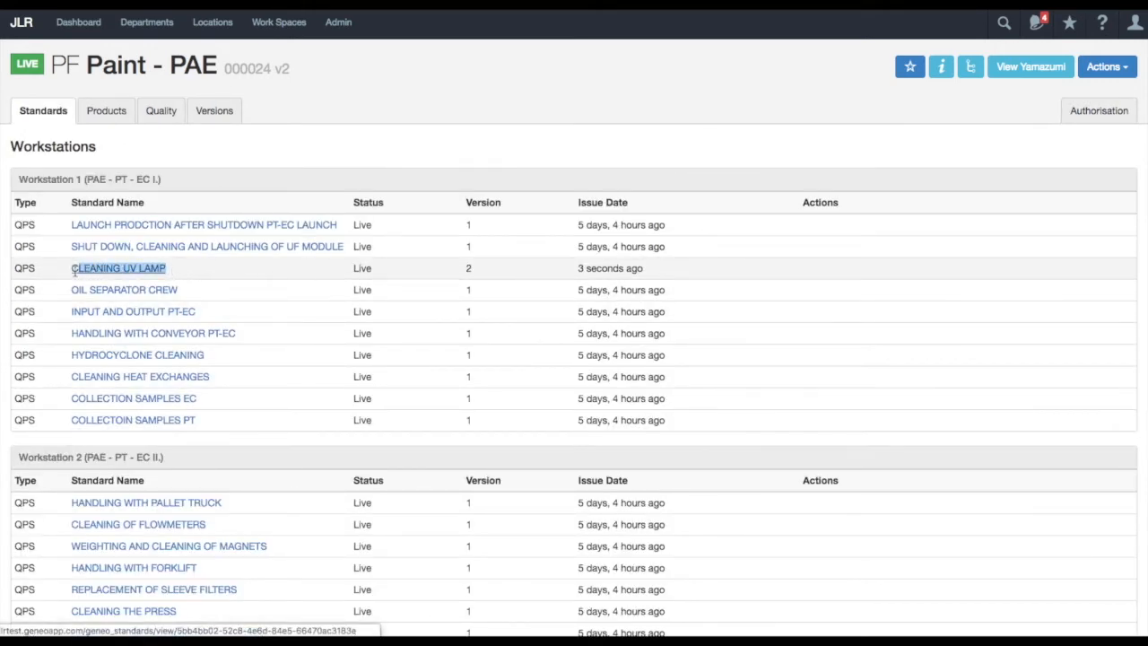
pyautogui.click(217, 274)
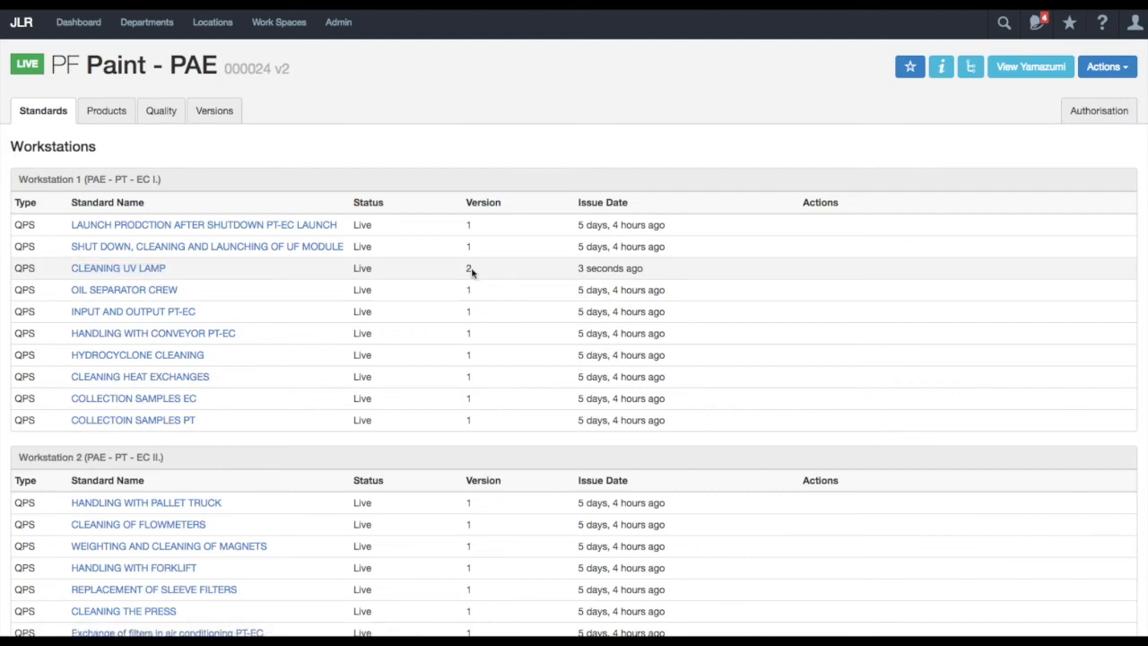
pyautogui.scroll(-5, 287, 343)
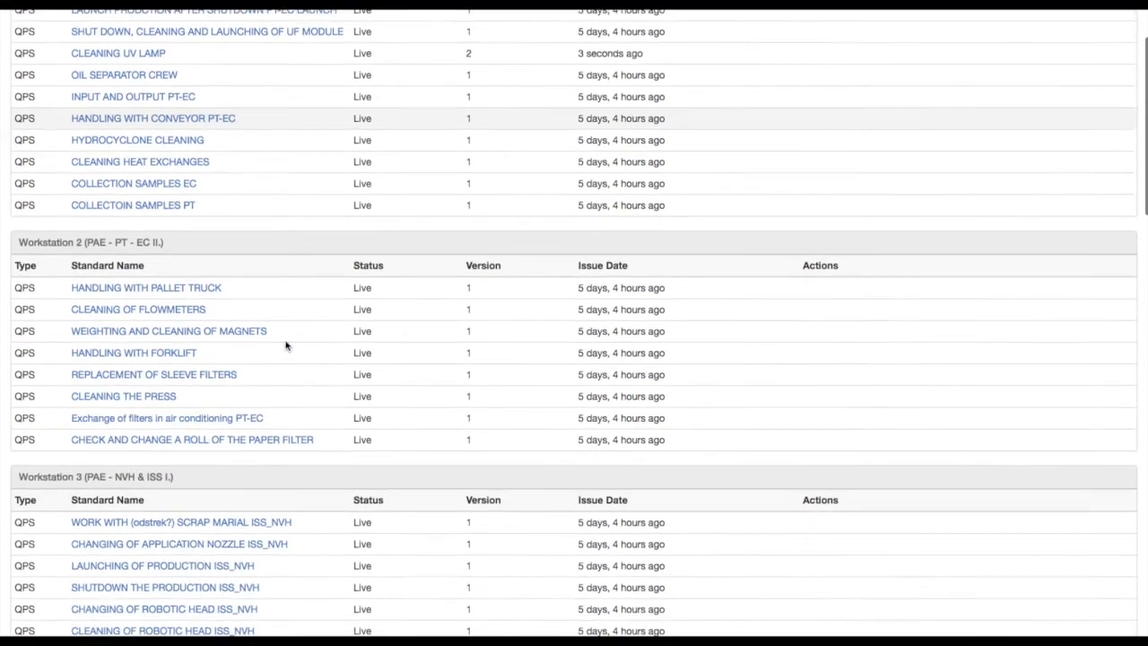
pyautogui.scroll(-4, 287, 346)
pyautogui.scroll(-2, 288, 345)
pyautogui.scroll(8, 287, 345)
pyautogui.scroll(3, 286, 345)
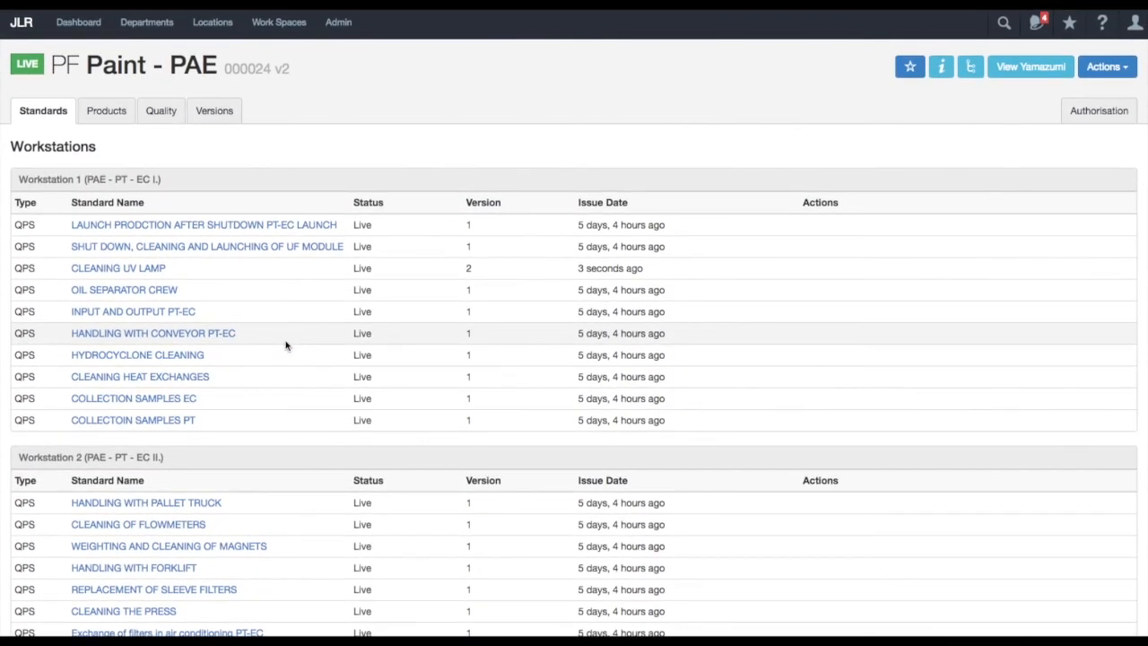